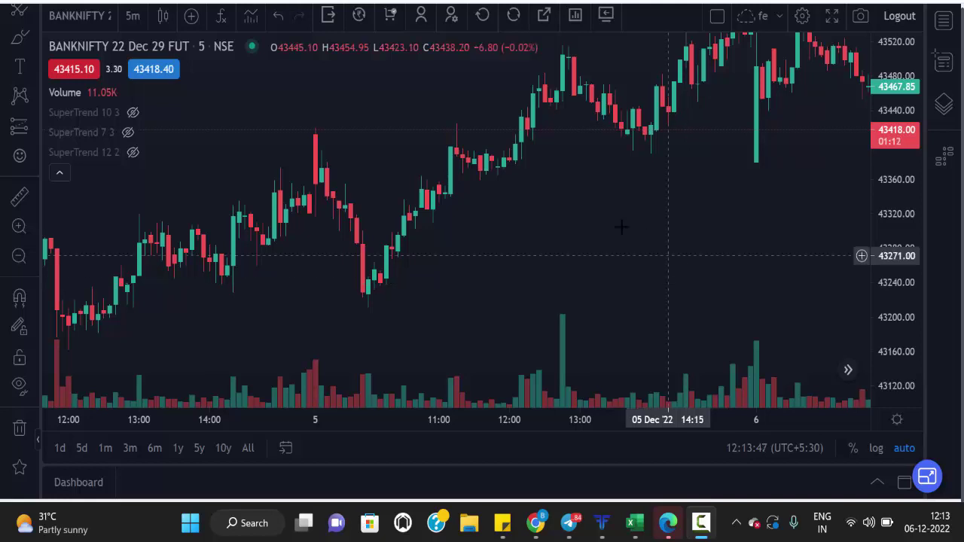
# Show the hidden SuperTrend 10 3, SuperTrend 7 3 and SuperTrend 12 2 indicators on the BANKNIFTY chart.
pyautogui.click(132, 113)
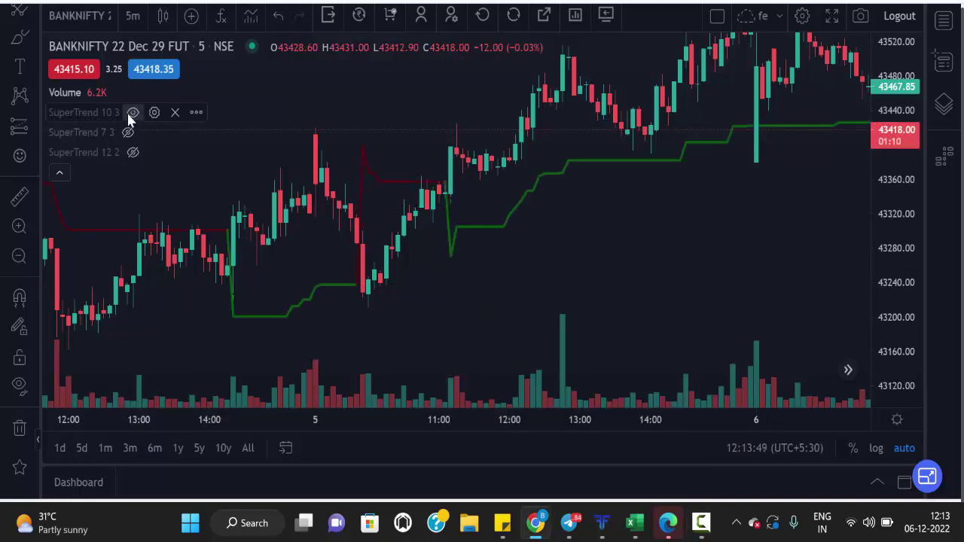
pyautogui.click(130, 133)
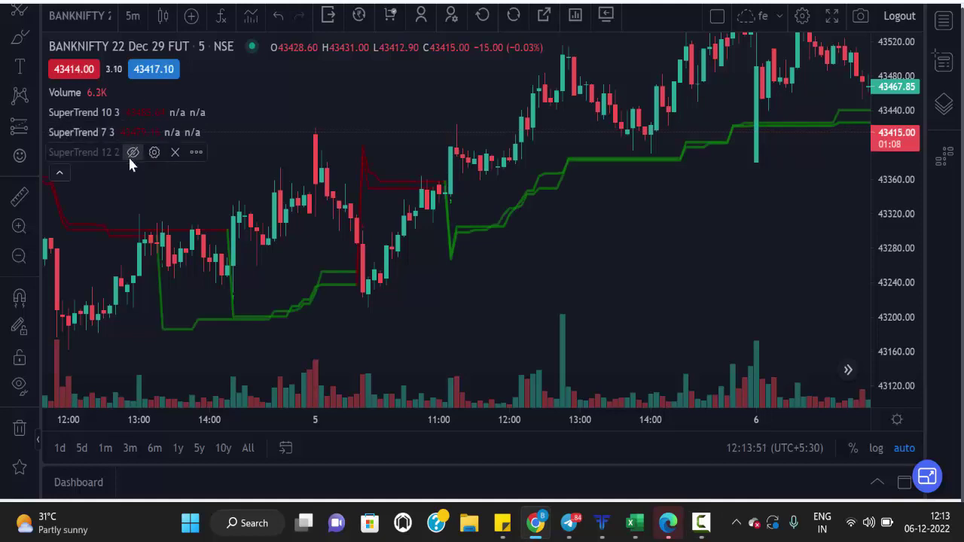
pyautogui.click(129, 152)
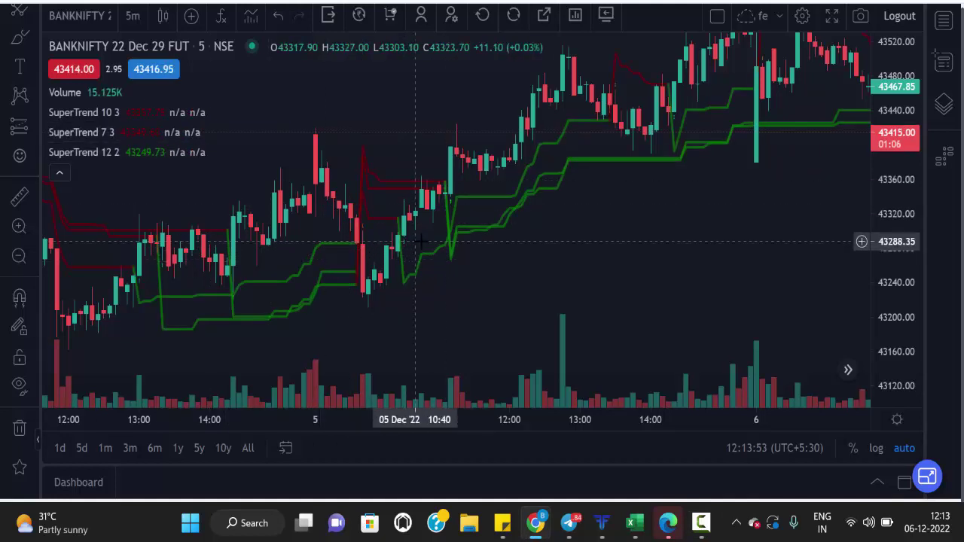
# Examine how the BANKNIFTY candles move against the three SuperTrend lines on 2 and 5 December.
pyautogui.scroll(1, 397, 188)
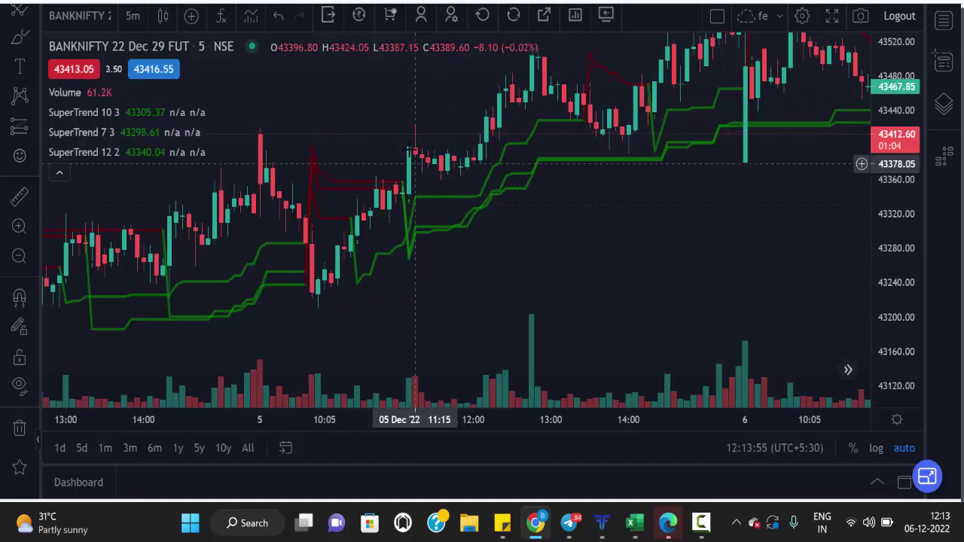
pyautogui.moveTo(318, 216); pyautogui.dragTo(460, 109)
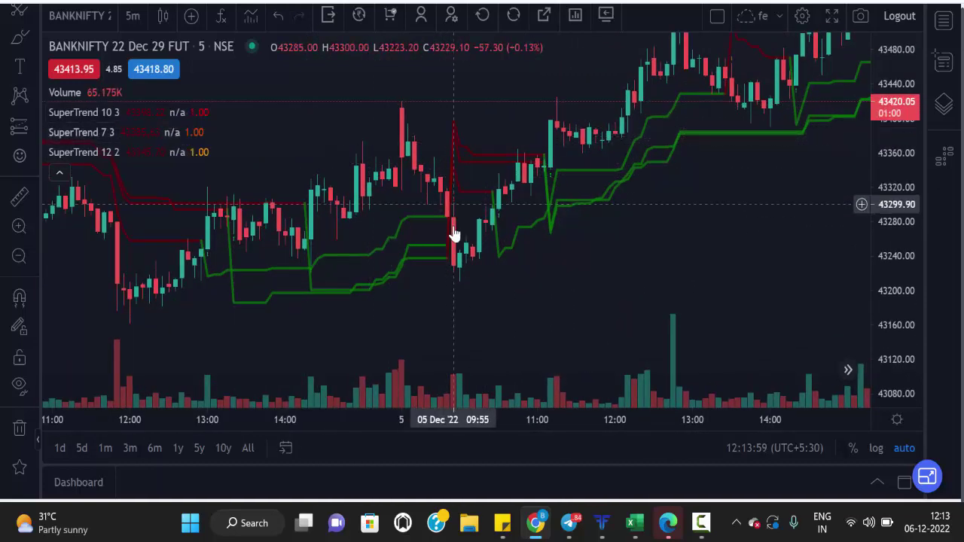
pyautogui.scroll(2, 441, 198)
pyautogui.scroll(-1, 370, 256)
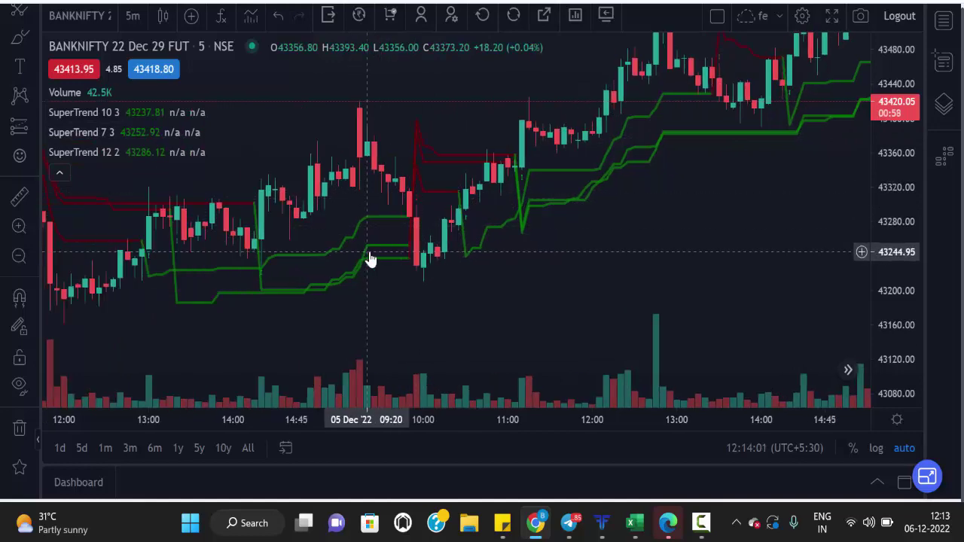
pyautogui.moveTo(267, 146); pyautogui.dragTo(577, 162)
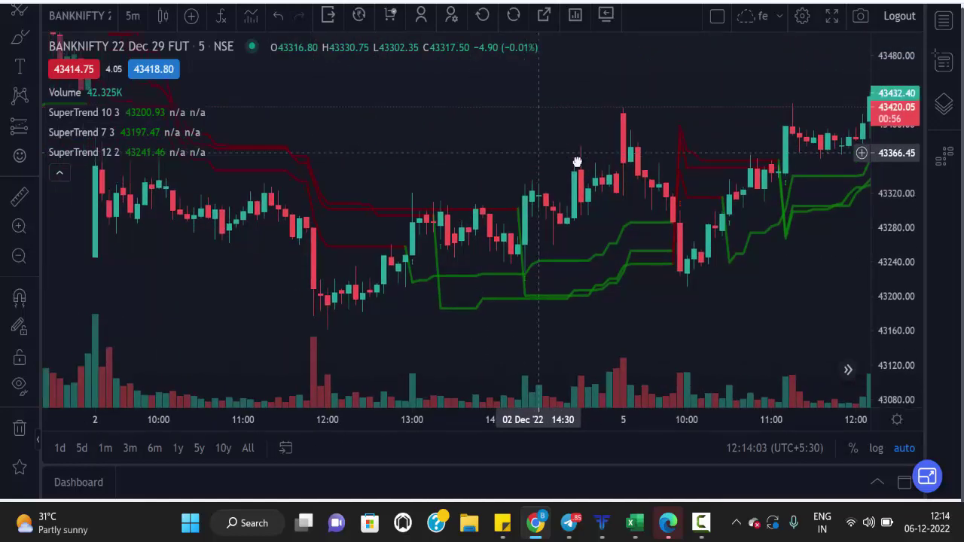
pyautogui.moveTo(150, 226); pyautogui.dragTo(328, 237)
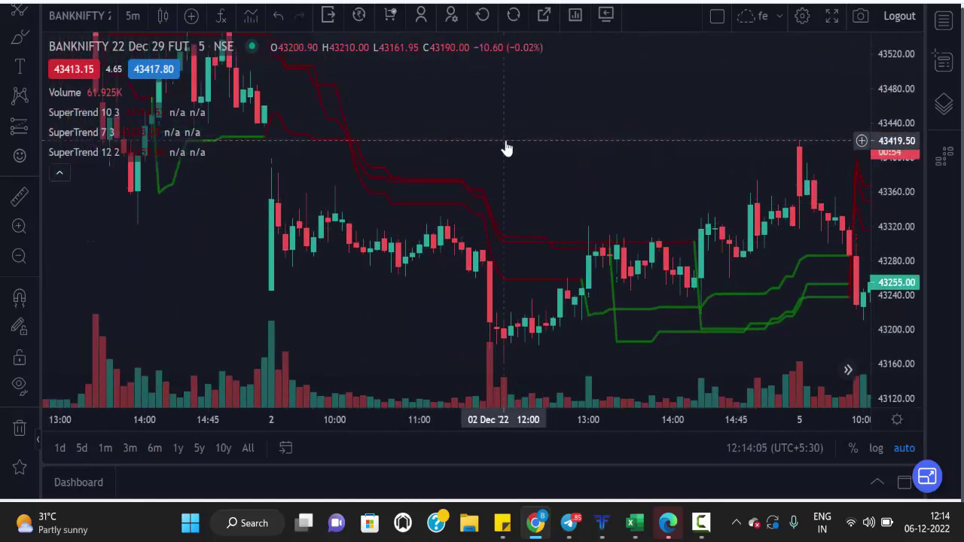
pyautogui.moveTo(504, 135); pyautogui.dragTo(392, 140)
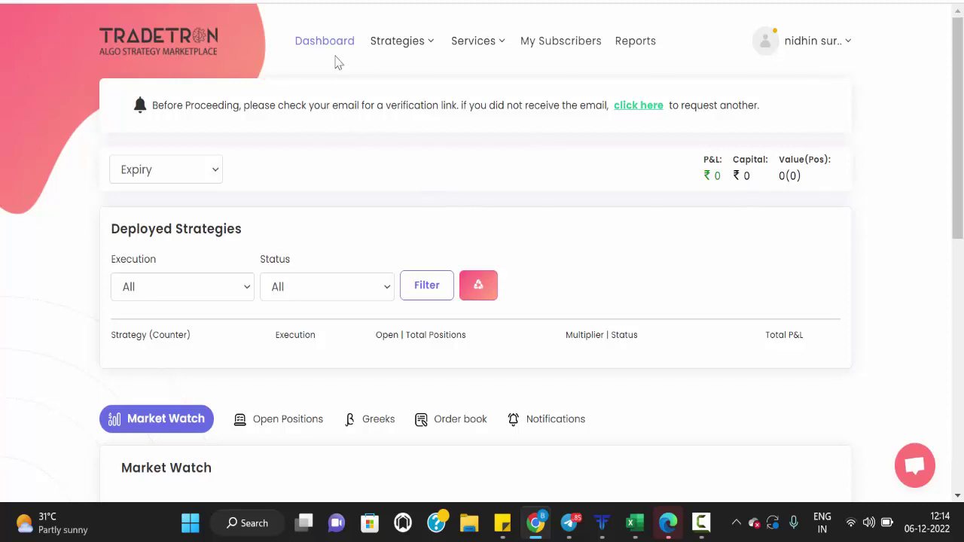
# Start creating a new strategy in Tradetron and name it "super trend algo".
pyautogui.click(418, 45)
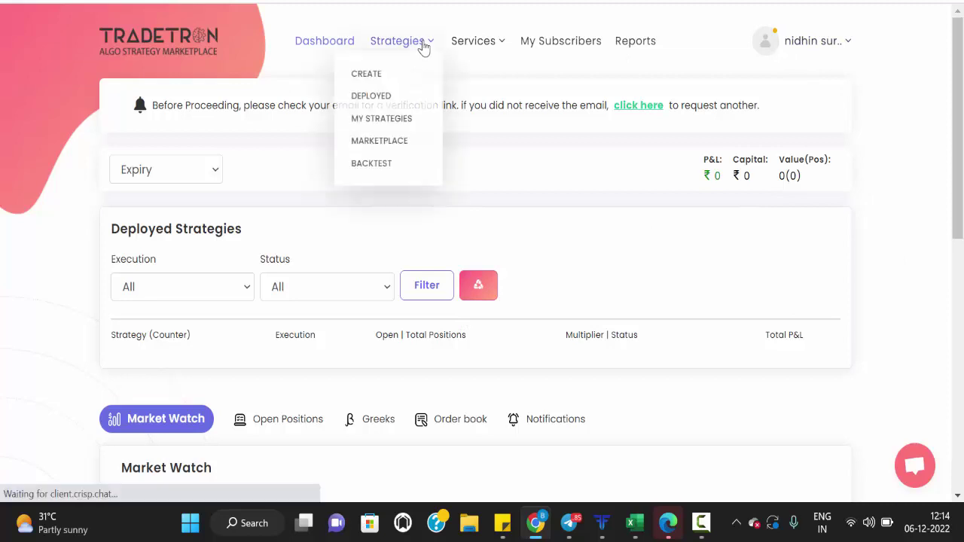
pyautogui.click(364, 81)
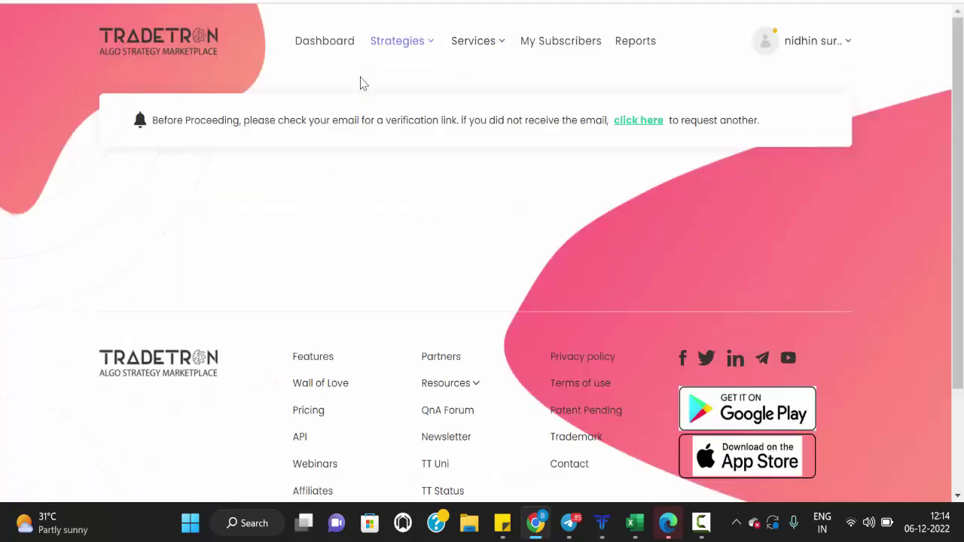
pyautogui.scroll(-2, 336, 168)
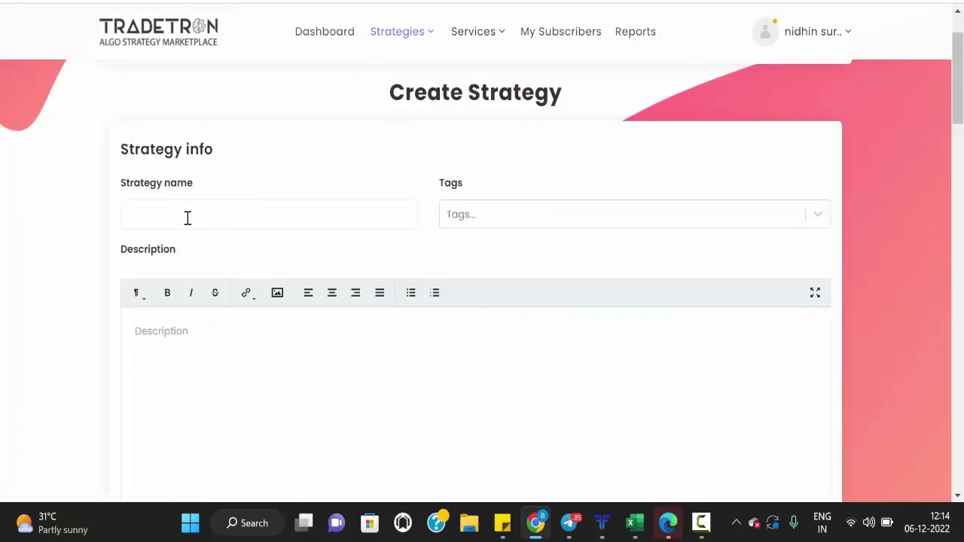
pyautogui.click(185, 219)
pyautogui.write('super trend algo')
# Start an entry condition for Set 1 in the Condition Builder with the Position keyword.
pyautogui.scroll(-5, 234, 231)
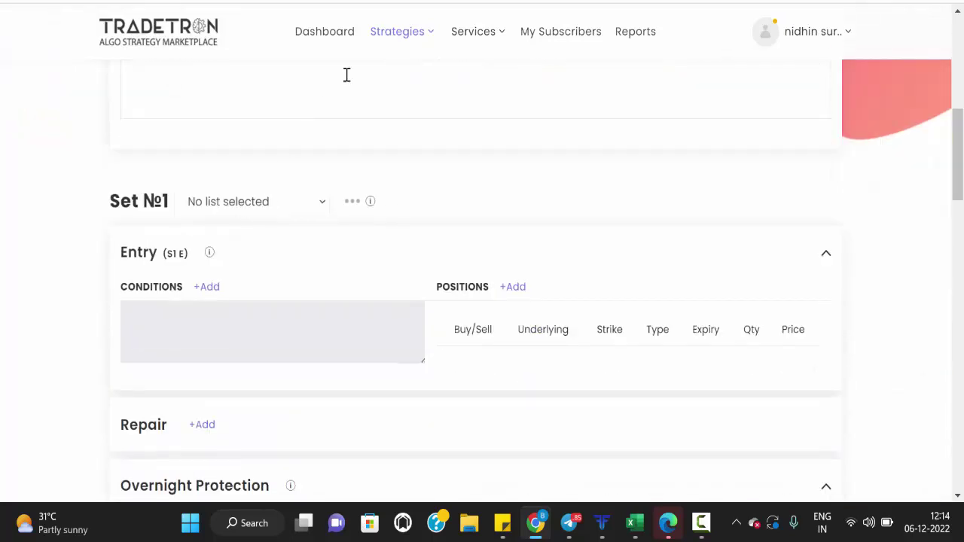
pyautogui.scroll(-2, 308, 312)
pyautogui.scroll(1, 183, 165)
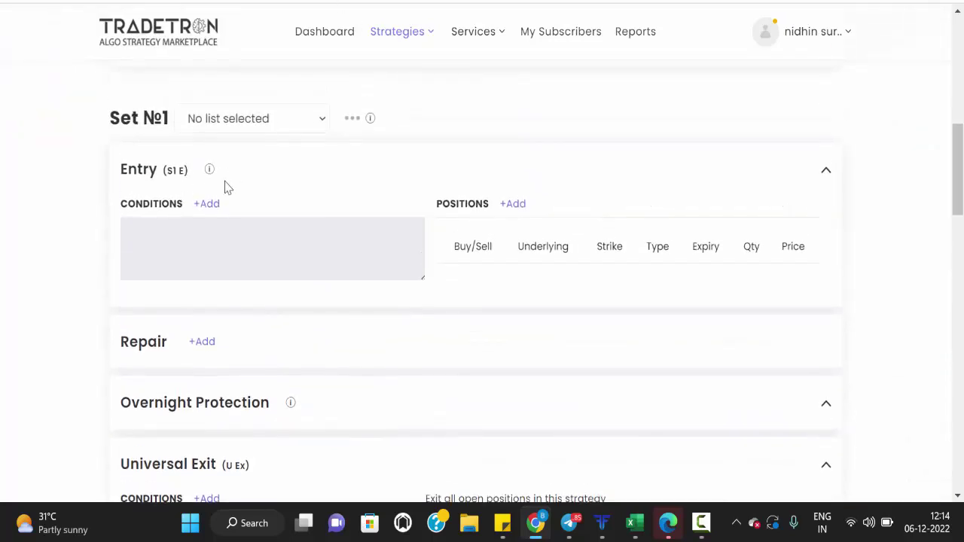
pyautogui.hotkey('alt', 'Tab')
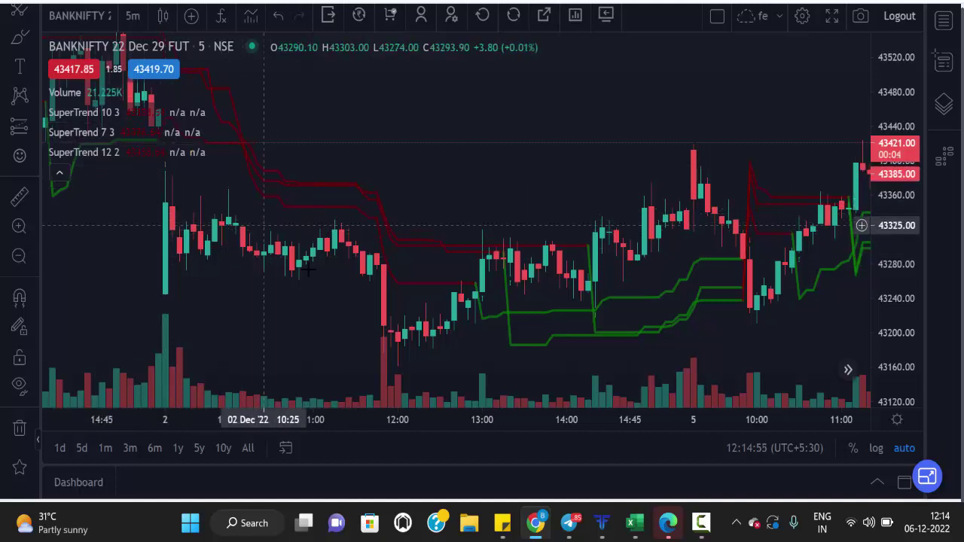
pyautogui.hotkey('alt', 'Tab')
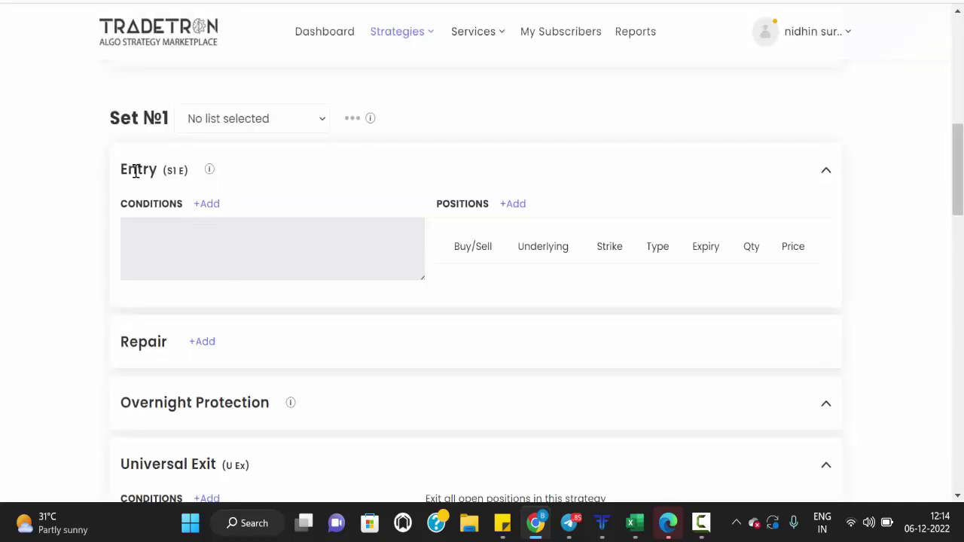
pyautogui.click(208, 205)
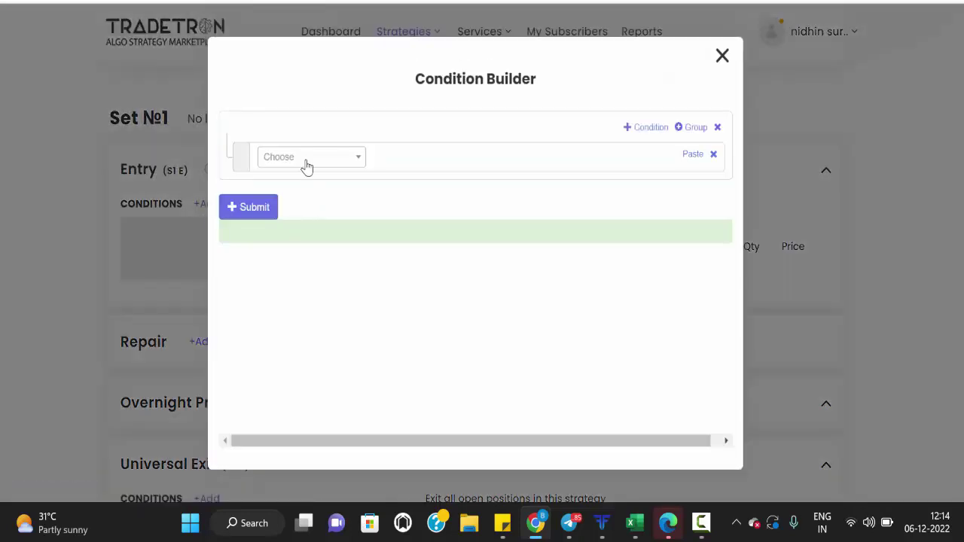
pyautogui.click(307, 164)
pyautogui.write('posit')
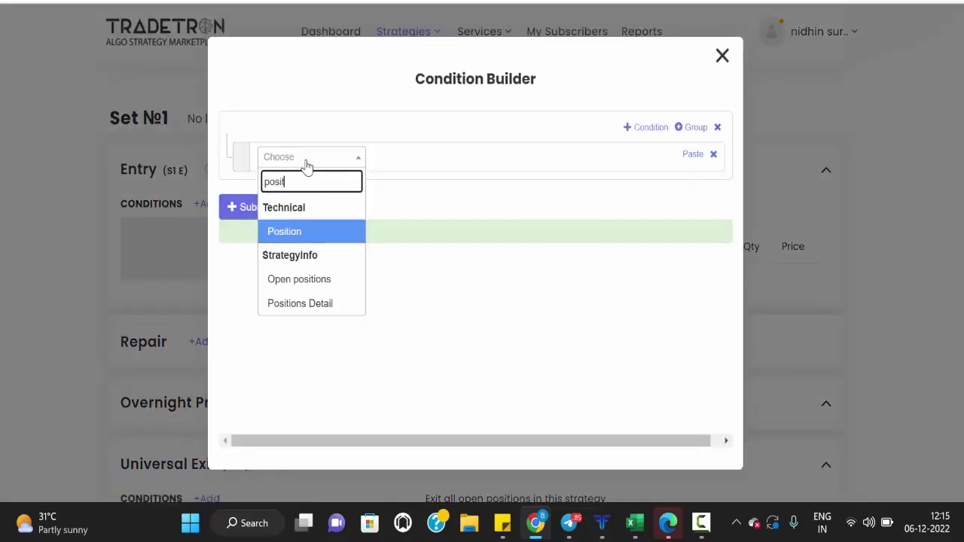
pyautogui.click(293, 231)
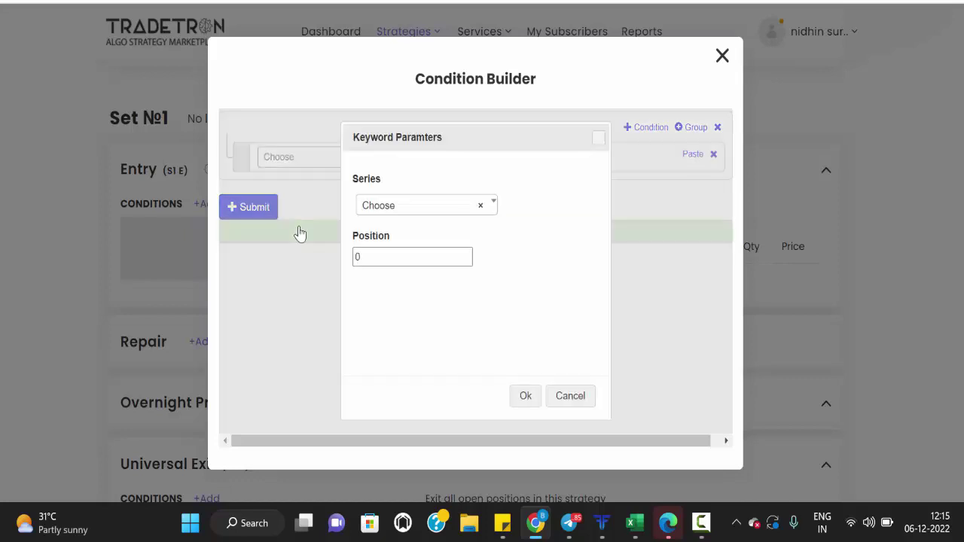
# Set the Position keyword's series to CLOSE and its position to -1.
pyautogui.click(381, 210)
pyautogui.write('clos')
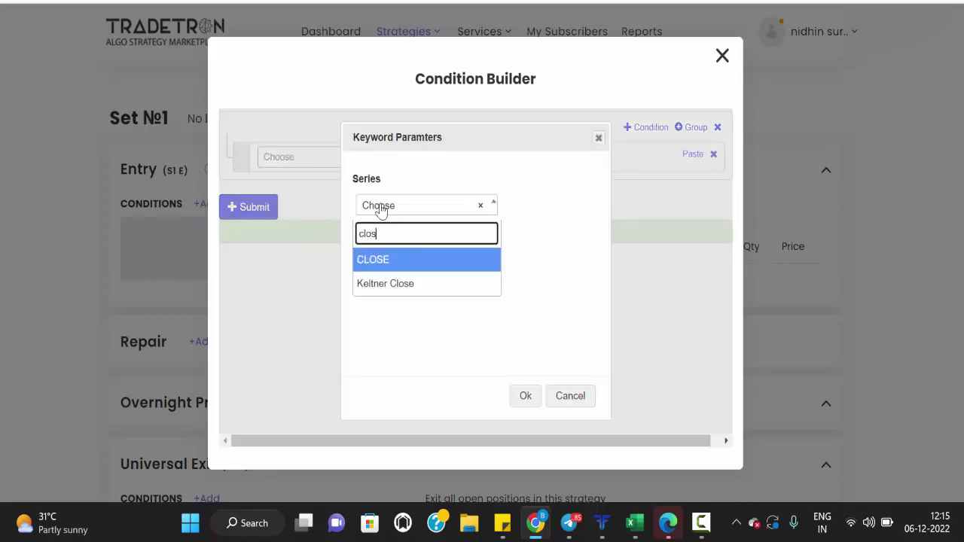
pyautogui.write('e')
pyautogui.click(421, 259)
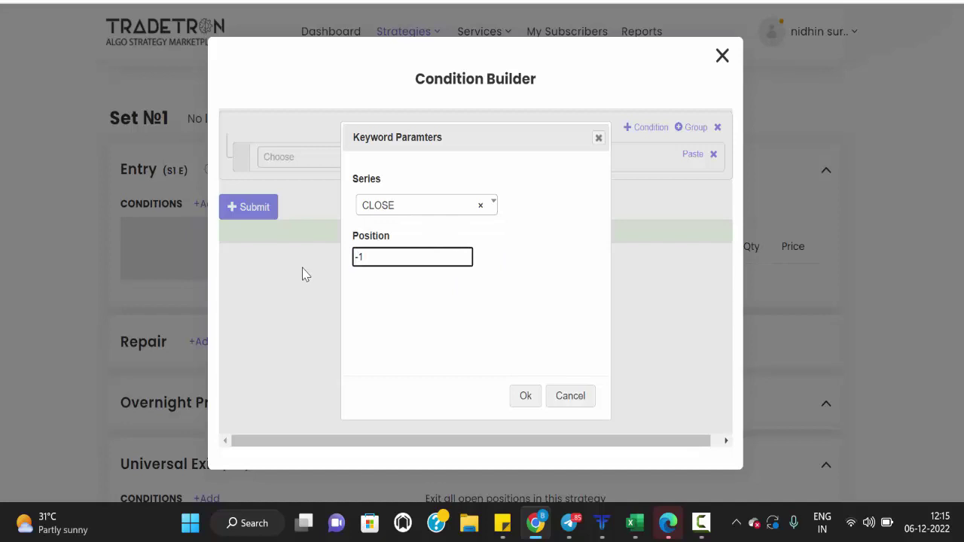
pyautogui.click(524, 397)
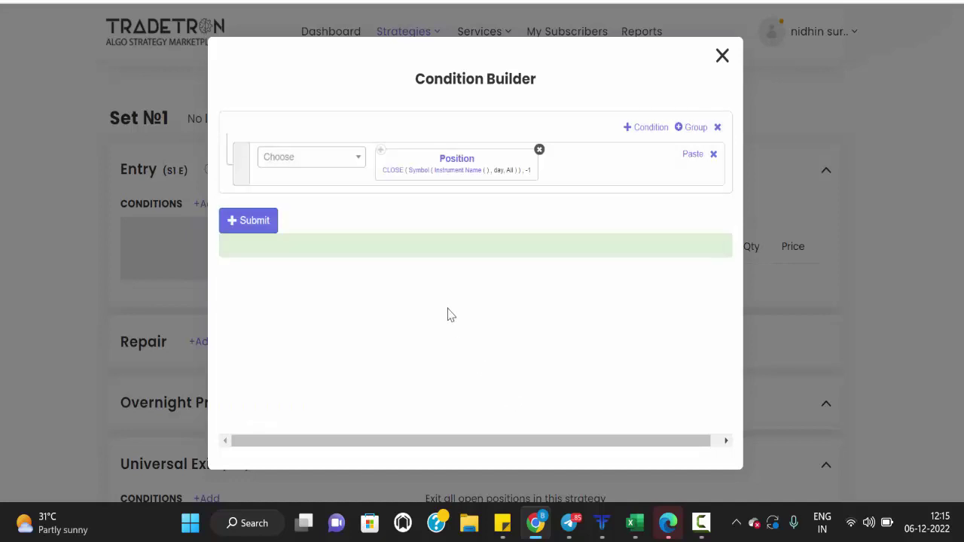
# Set the candle type of the CLOSE series' symbol to 5m.
pyautogui.click(417, 178)
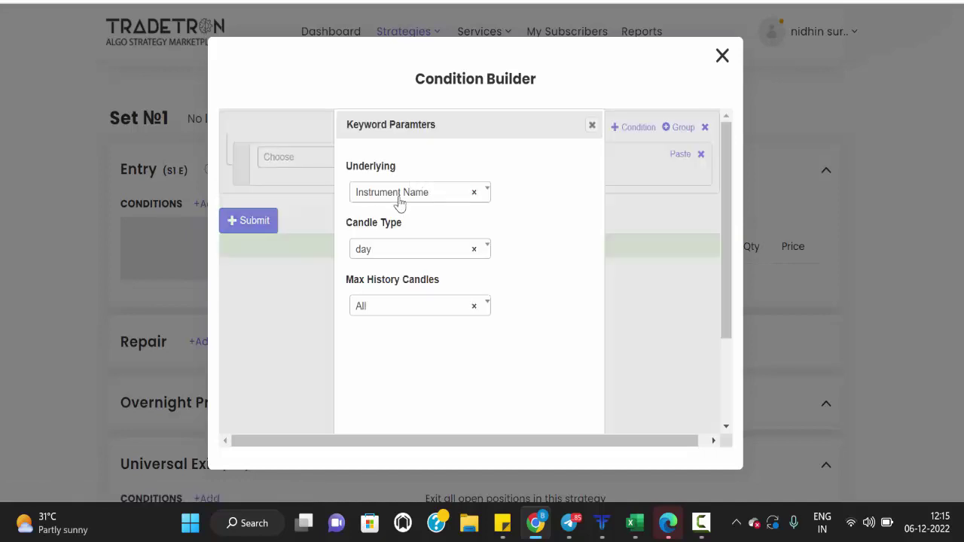
pyautogui.click(401, 256)
pyautogui.scroll(-3, 394, 327)
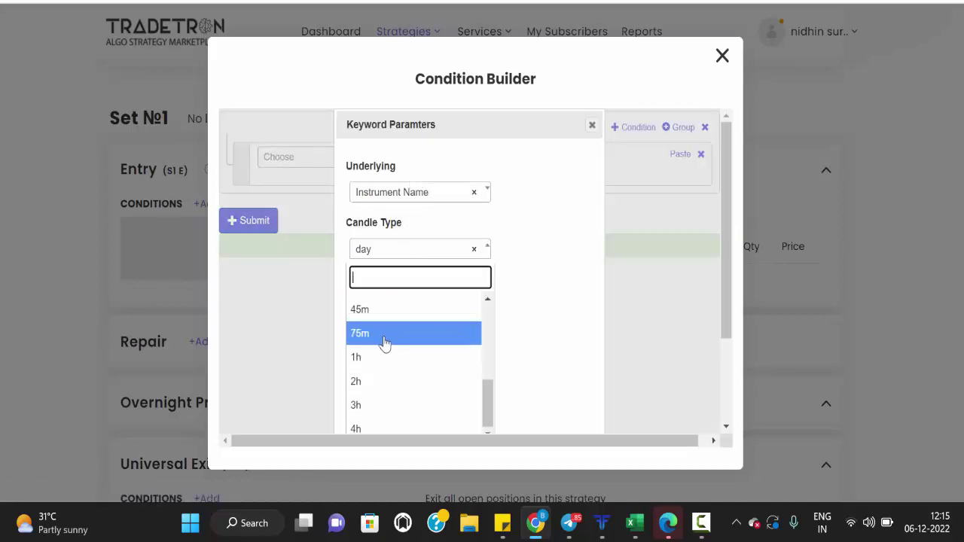
pyautogui.scroll(1, 383, 342)
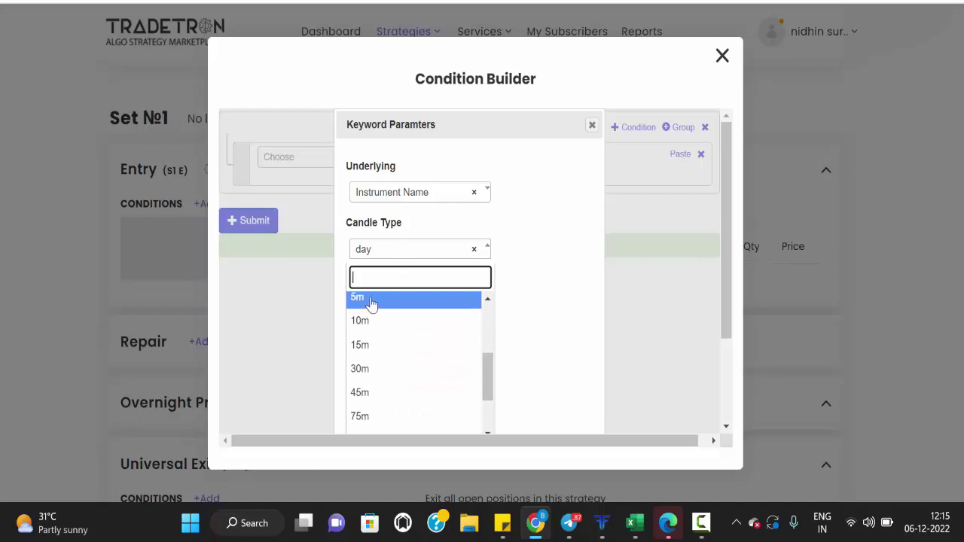
pyautogui.click(374, 301)
pyautogui.scroll(-3, 482, 339)
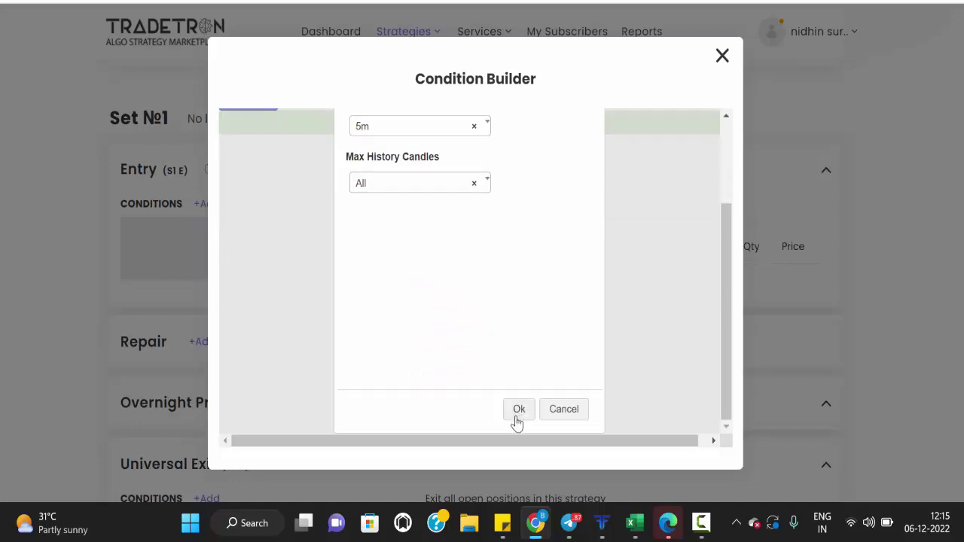
pyautogui.click(517, 411)
# Set the symbol's instrument to NFO, NFO - NIFTY BANK with the Current Month expiry.
pyautogui.click(452, 172)
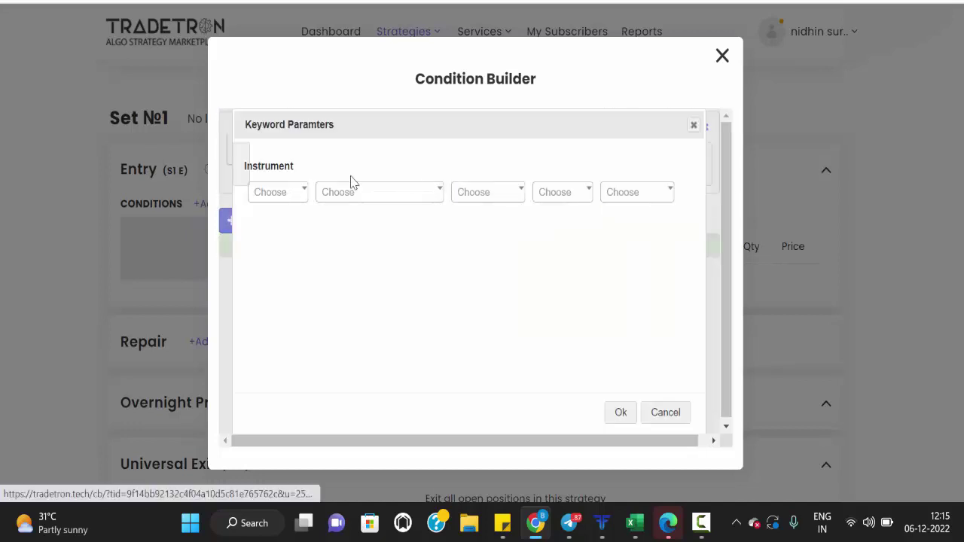
pyautogui.click(297, 192)
pyautogui.scroll(-2, 280, 284)
pyautogui.click(279, 324)
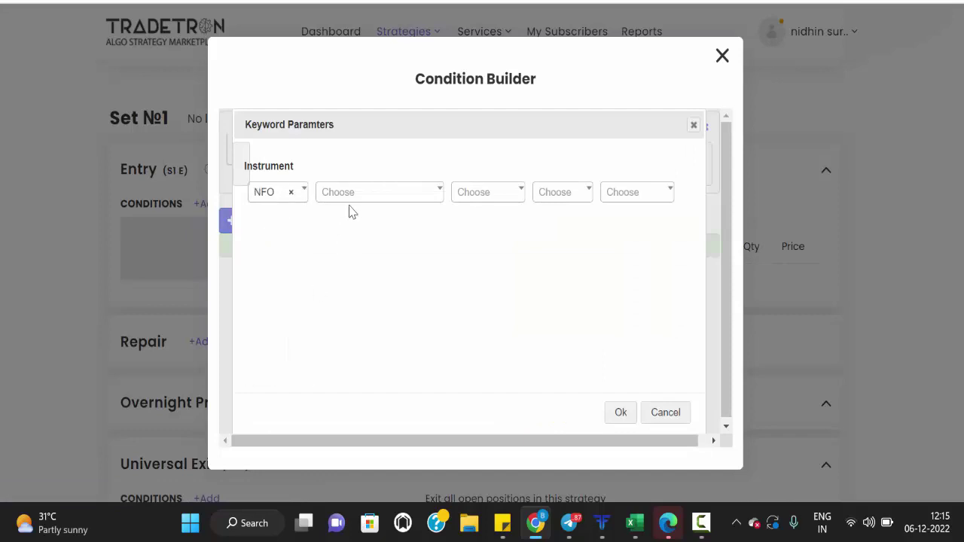
pyautogui.click(350, 207)
pyautogui.write('nifty')
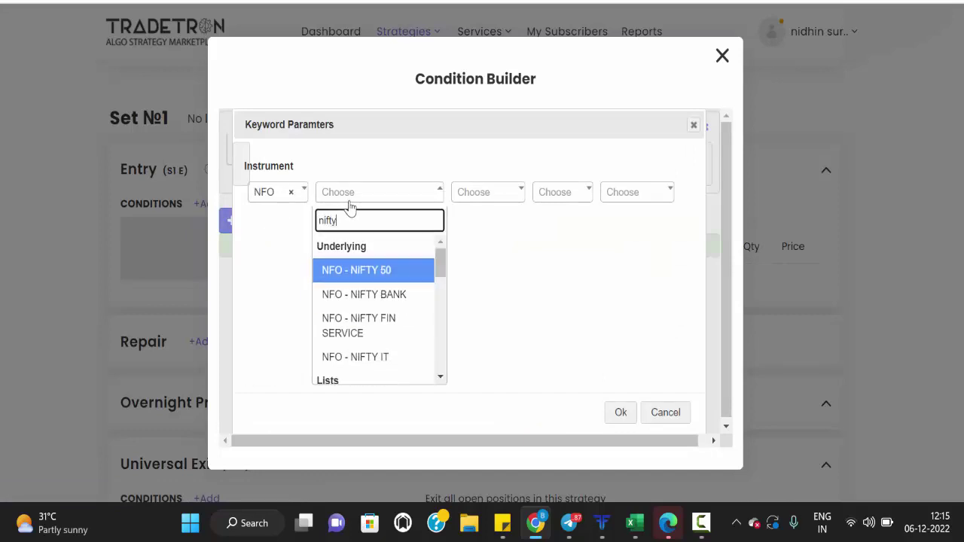
pyautogui.click(409, 294)
pyautogui.click(476, 197)
pyautogui.scroll(-5, 490, 301)
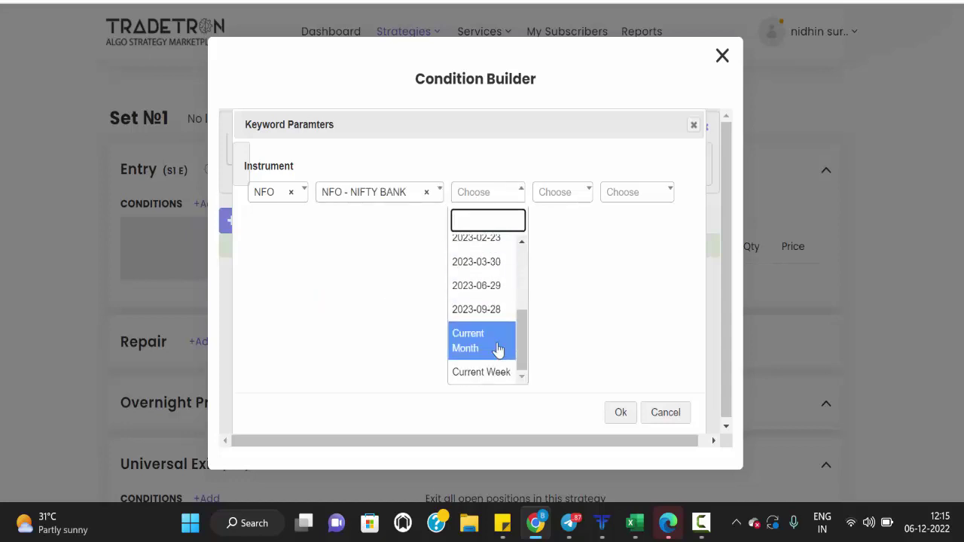
pyautogui.click(485, 348)
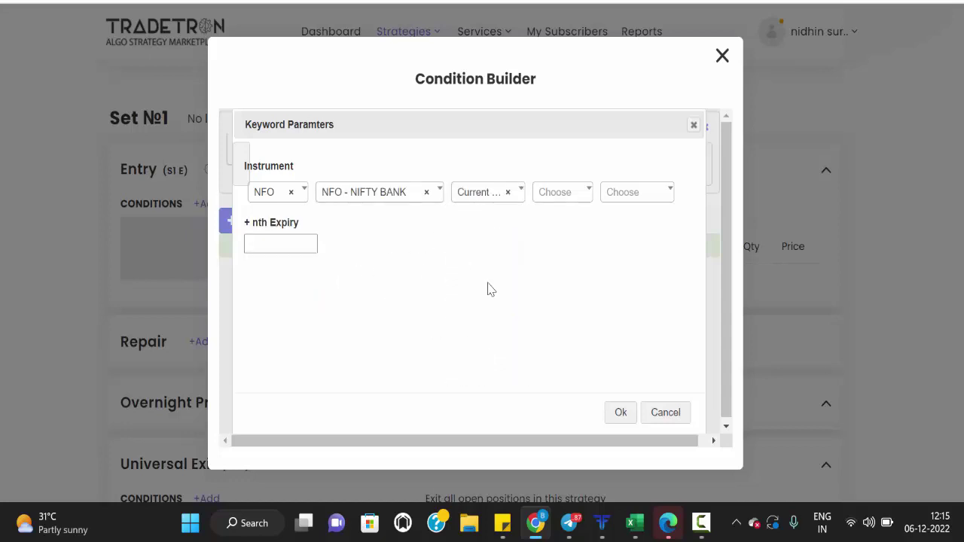
pyautogui.click(619, 414)
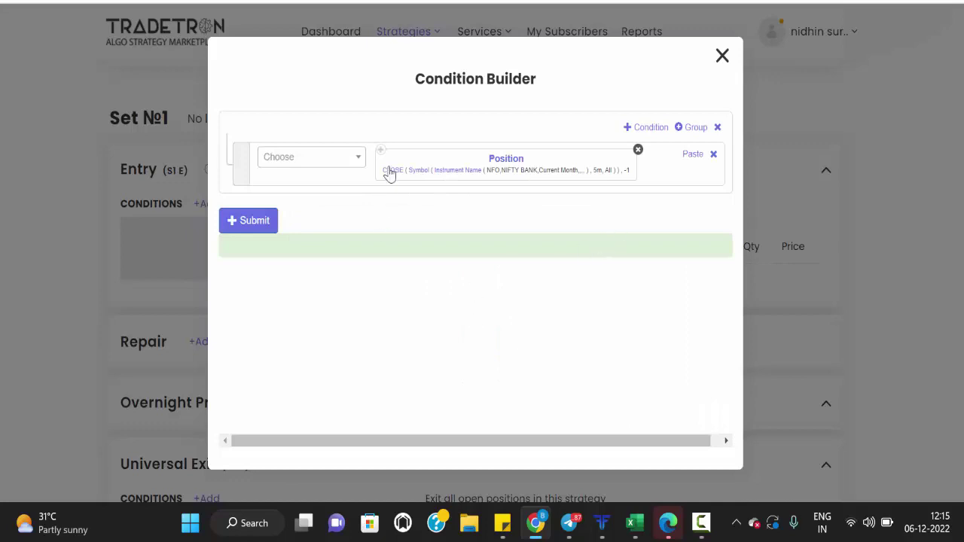
# Add the > comparison after the Position keyword in the entry condition.
pyautogui.click(286, 160)
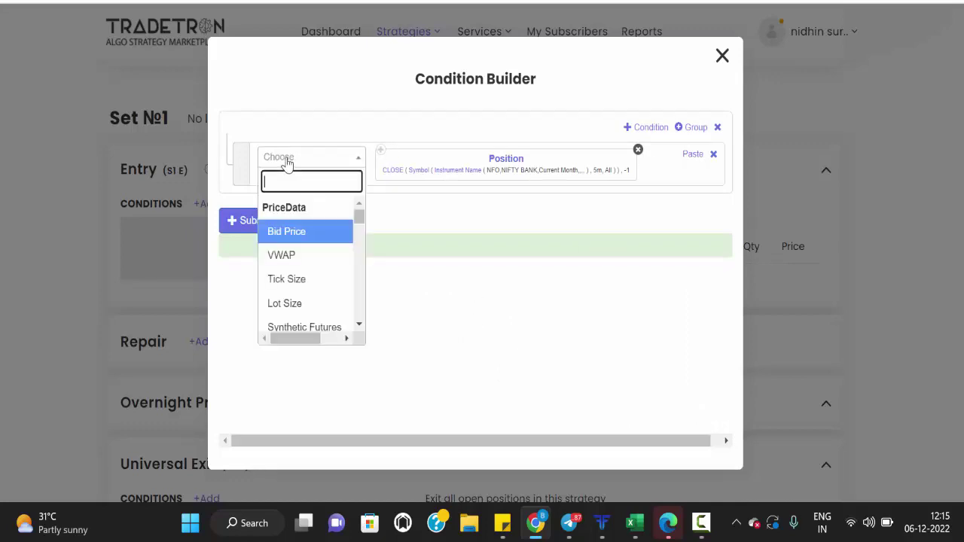
pyautogui.write('>')
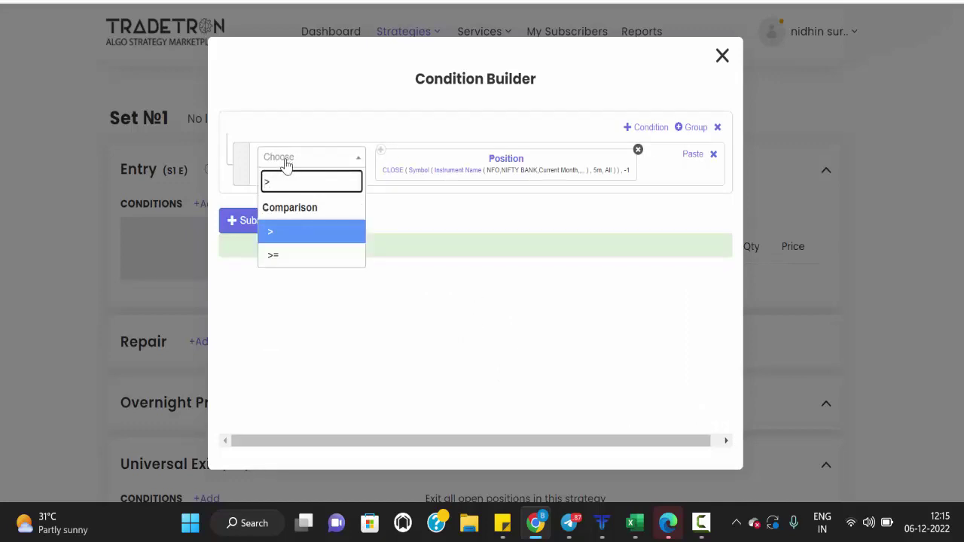
pyautogui.click(299, 236)
# Add a second Position keyword to the condition, using the SUPERTREND series with its position set to -1.
pyautogui.click(298, 174)
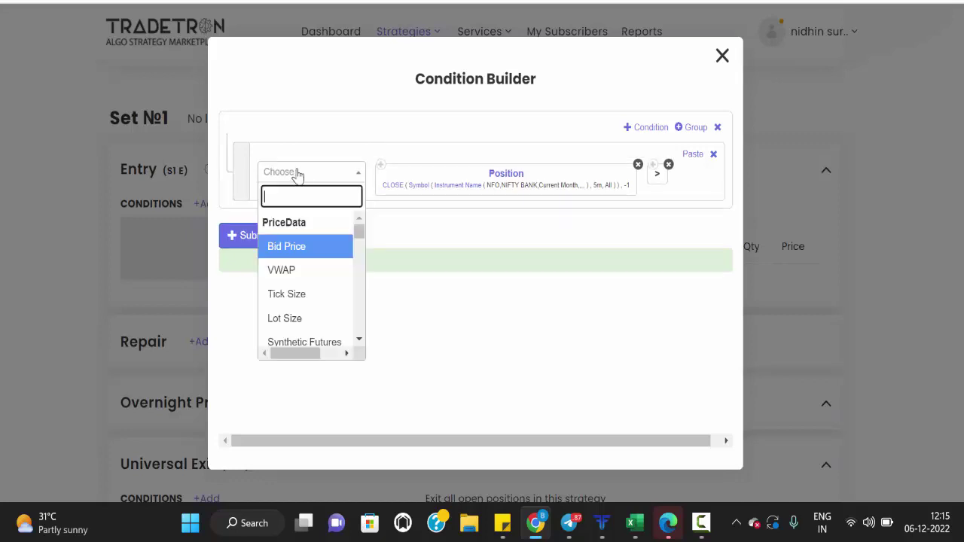
pyautogui.write('posit')
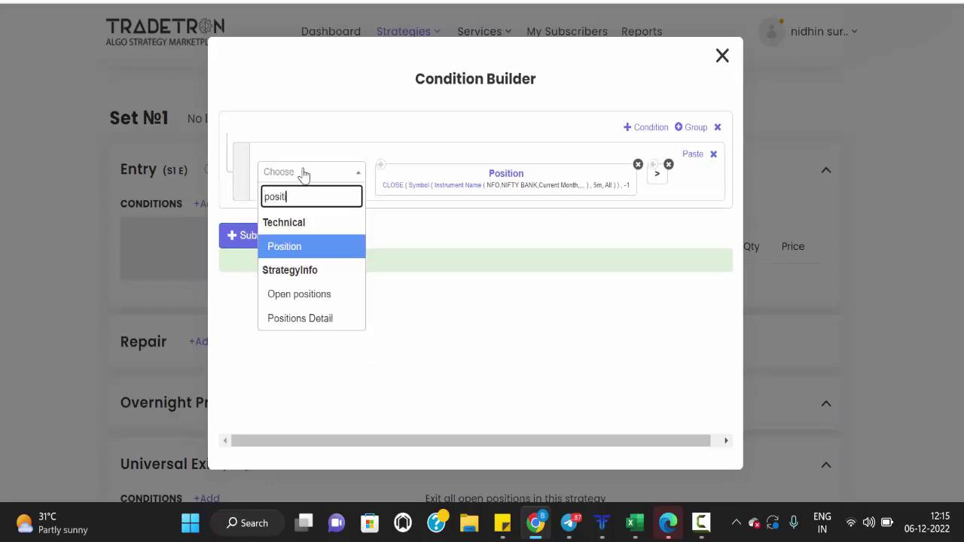
pyautogui.write('ion')
pyautogui.click(307, 251)
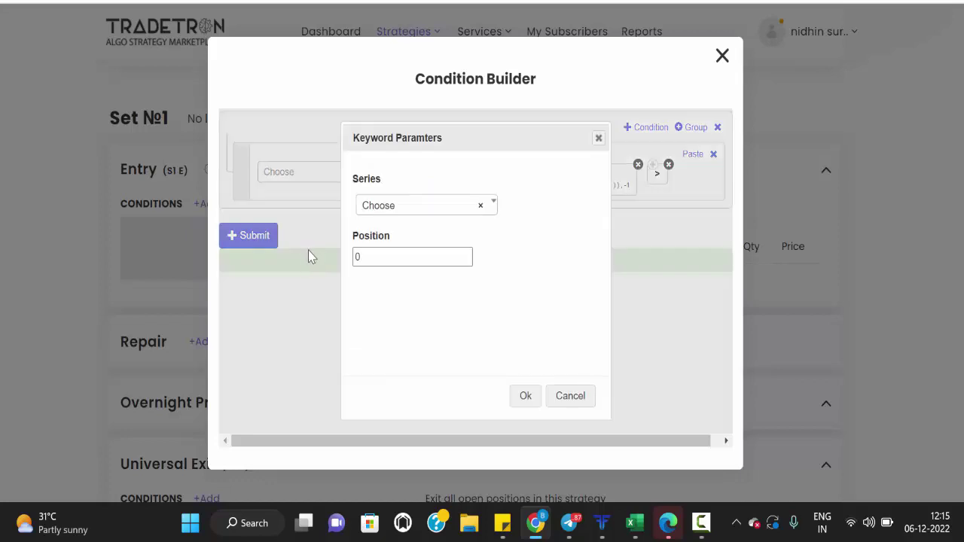
pyautogui.click(411, 211)
pyautogui.write('super')
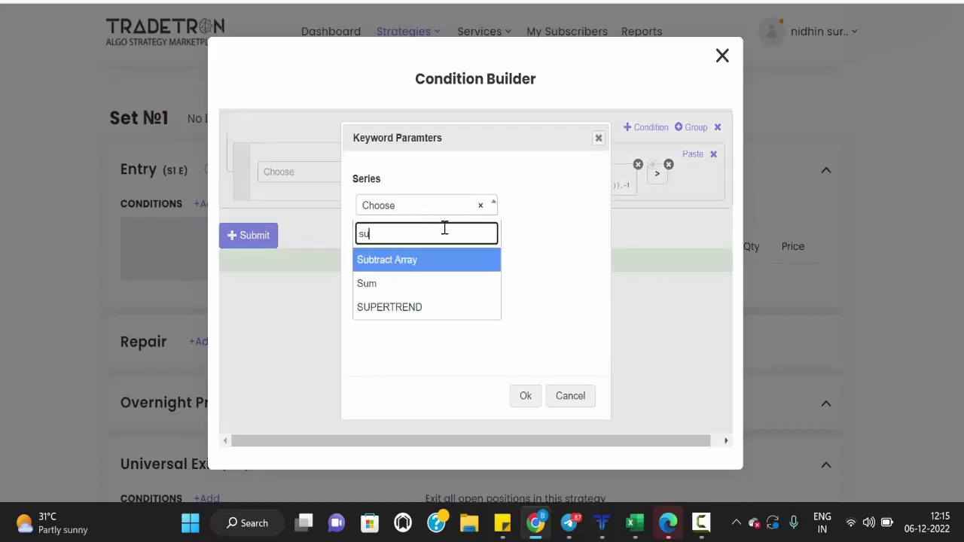
pyautogui.click(447, 261)
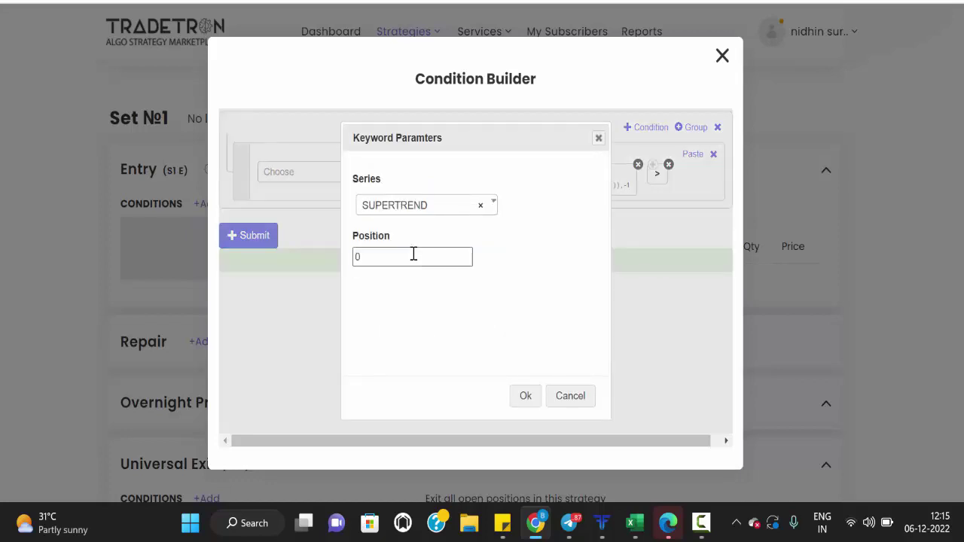
pyautogui.write('1')
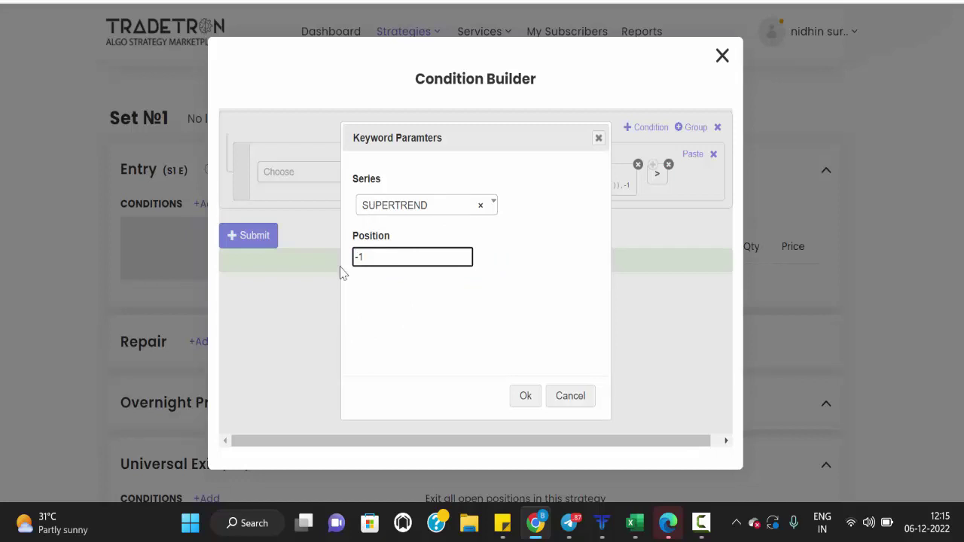
pyautogui.click(527, 398)
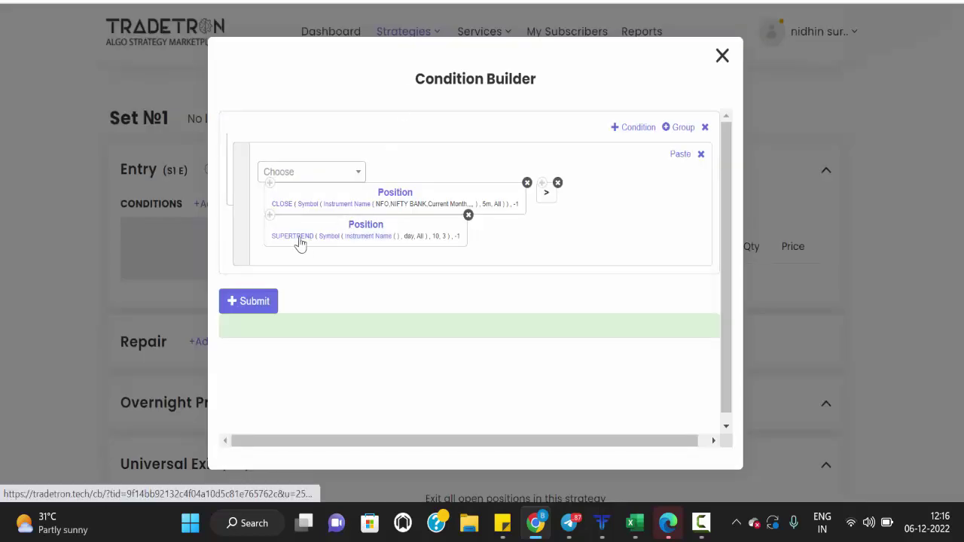
# Keep the SUPERTREND series at period 10 and multiplier 3, and set its symbol's candle type to 5m.
pyautogui.click(300, 237)
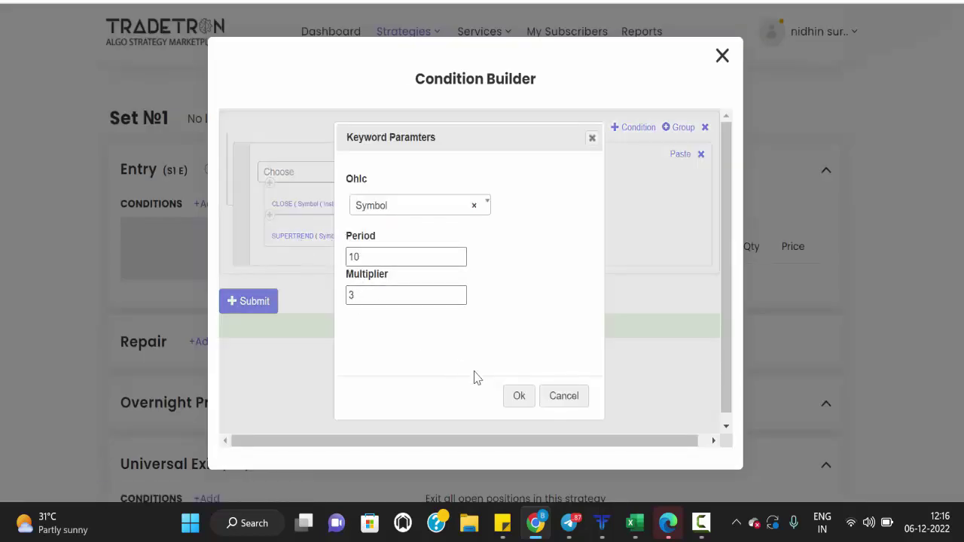
pyautogui.click(519, 395)
pyautogui.click(331, 238)
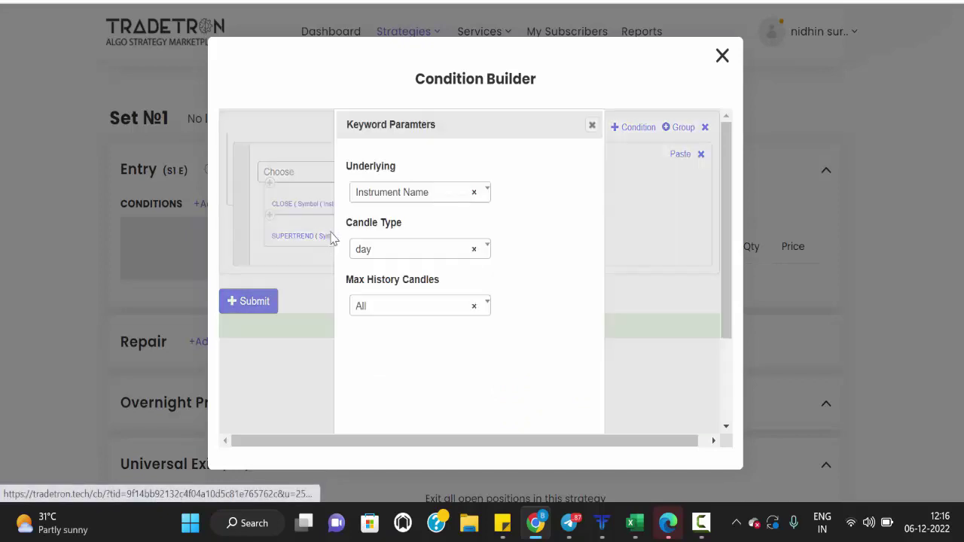
pyautogui.click(389, 248)
pyautogui.scroll(-1, 378, 332)
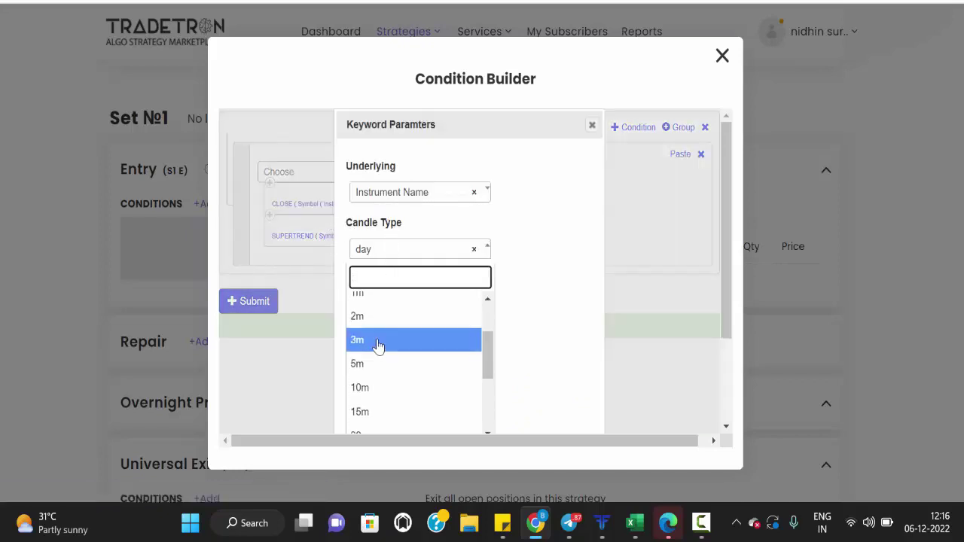
pyautogui.click(376, 364)
pyautogui.scroll(-2, 482, 374)
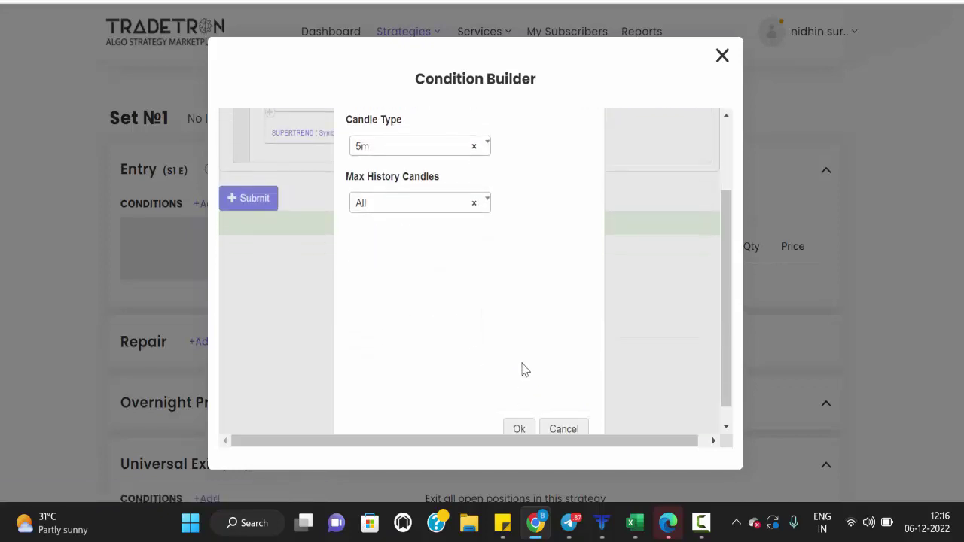
pyautogui.click(517, 410)
# Set the SUPERTREND symbol's instrument to NFO, NFO - NIFTY BANK with the Current Month expiry.
pyautogui.click(363, 239)
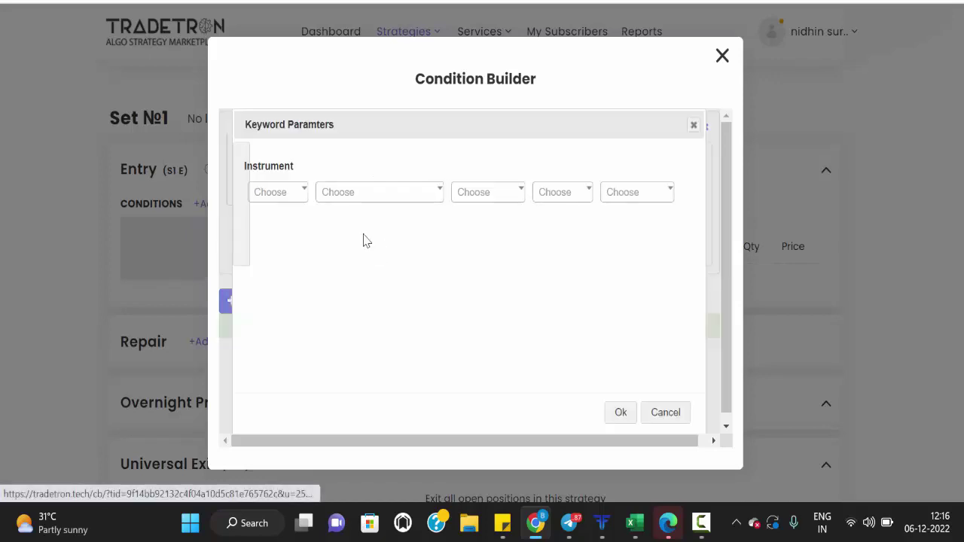
pyautogui.click(288, 193)
pyautogui.scroll(-2, 282, 301)
pyautogui.click(271, 321)
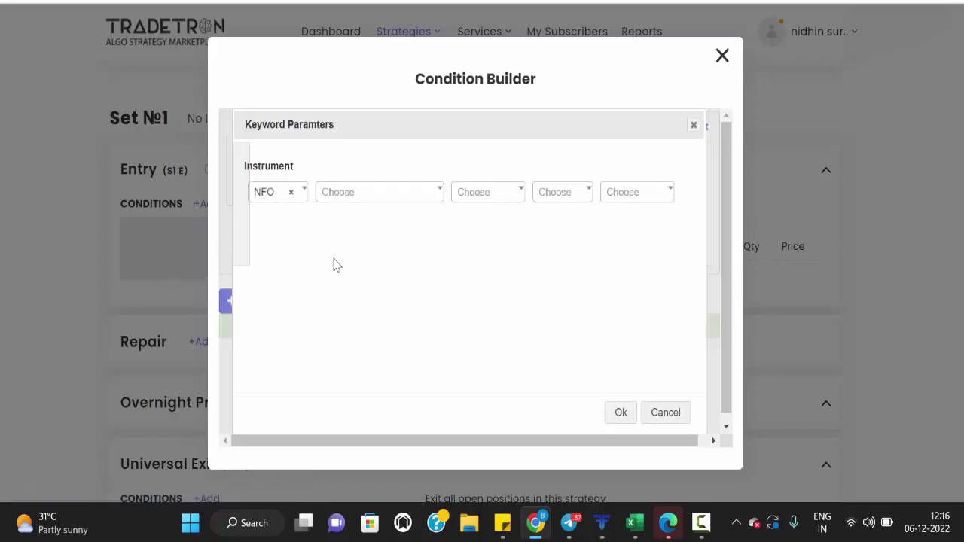
pyautogui.click(350, 205)
pyautogui.write('nifty')
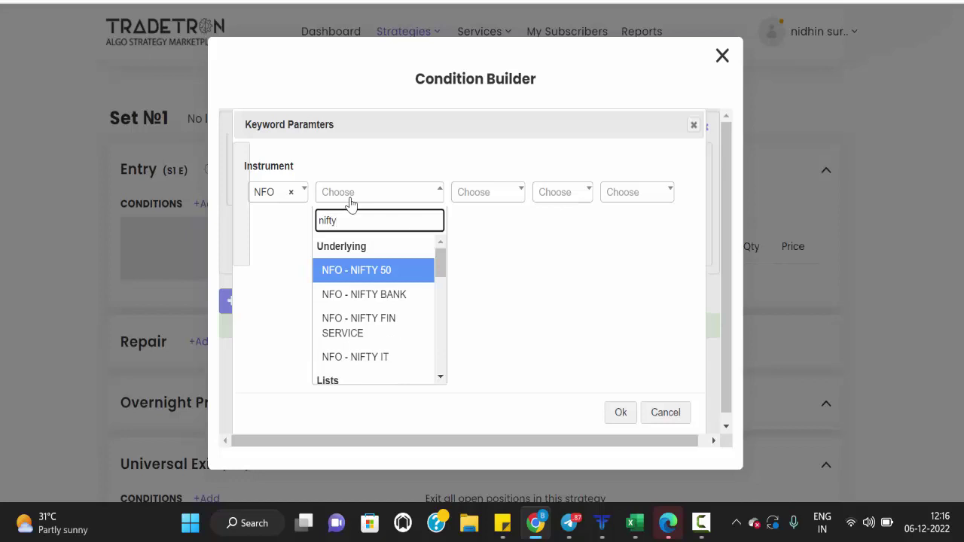
pyautogui.click(386, 296)
pyautogui.click(493, 205)
pyautogui.scroll(-1, 475, 331)
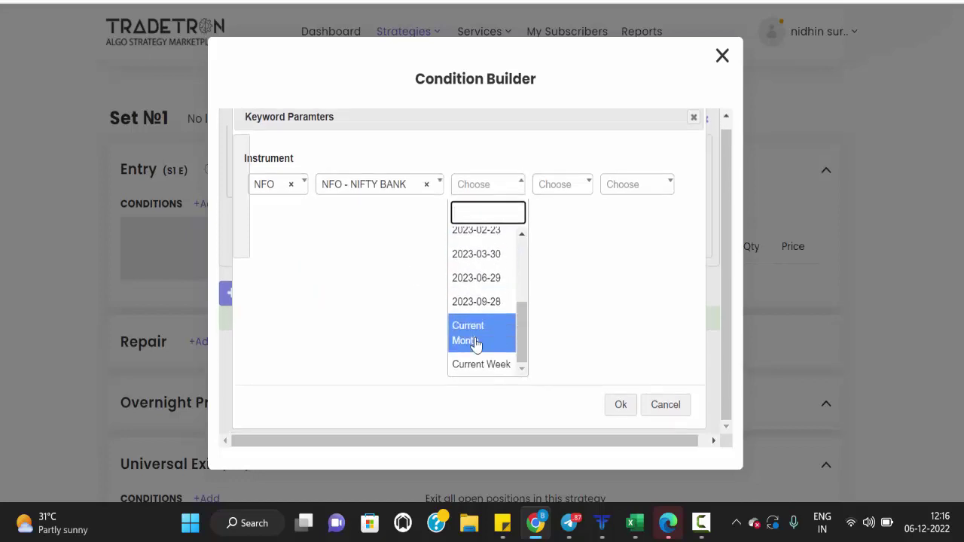
pyautogui.click(473, 340)
pyautogui.click(611, 405)
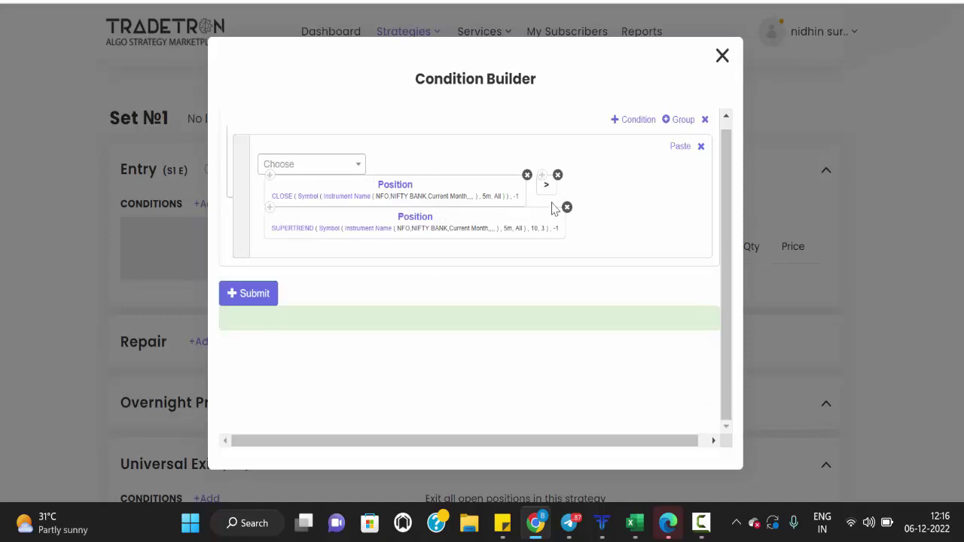
# Add a nested group, move the CLOSE > SUPERTREND condition into it, and delete the group's empty condition.
pyautogui.click(680, 120)
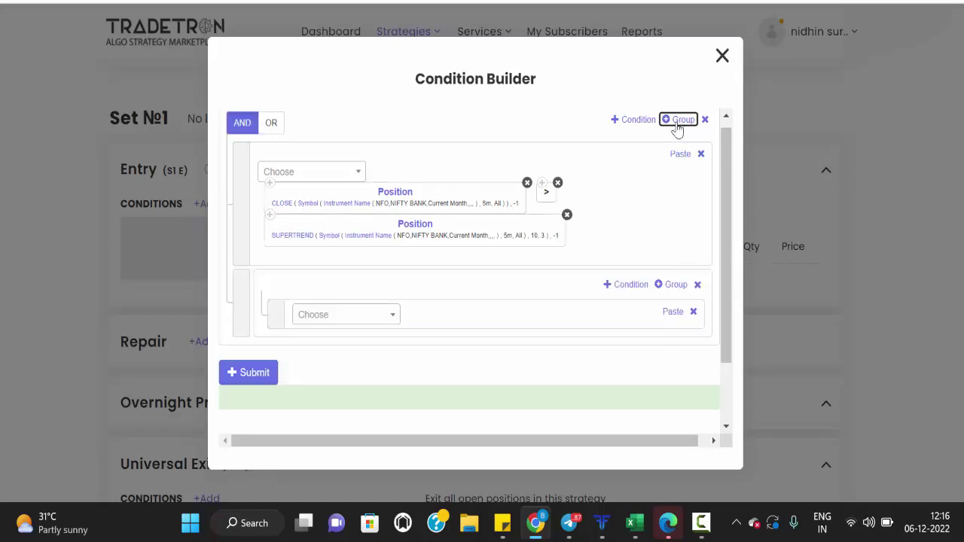
pyautogui.moveTo(239, 178); pyautogui.dragTo(255, 301)
pyautogui.moveTo(248, 193); pyautogui.dragTo(281, 238)
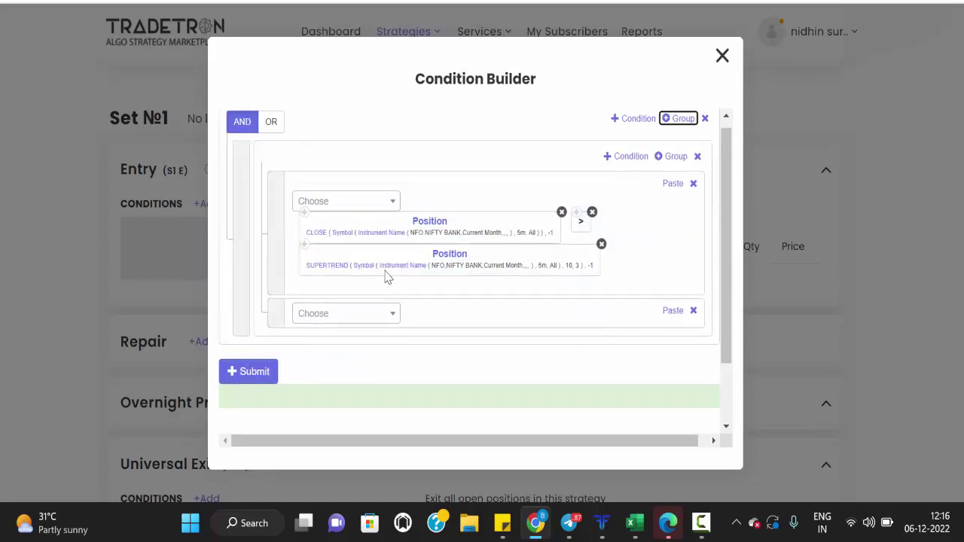
pyautogui.scroll(-1, 397, 275)
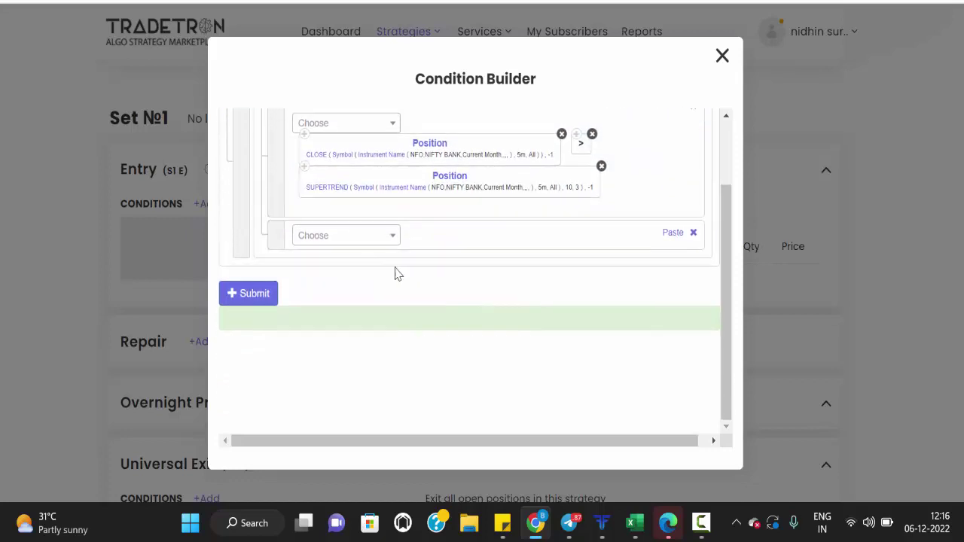
pyautogui.click(693, 232)
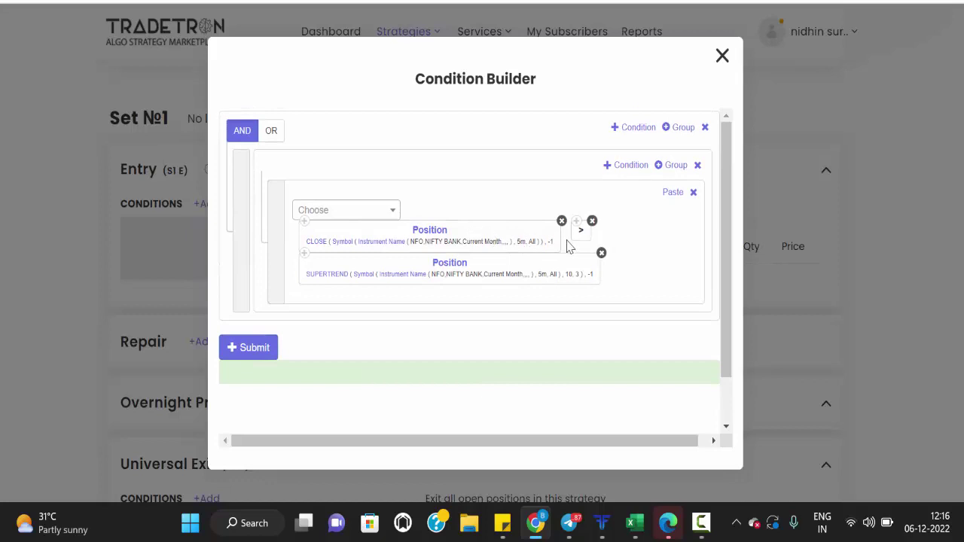
# Add a second condition to the nested group and fill it with copies of the first condition's CLOSE, > and SUPERTREND blocks.
pyautogui.click(617, 167)
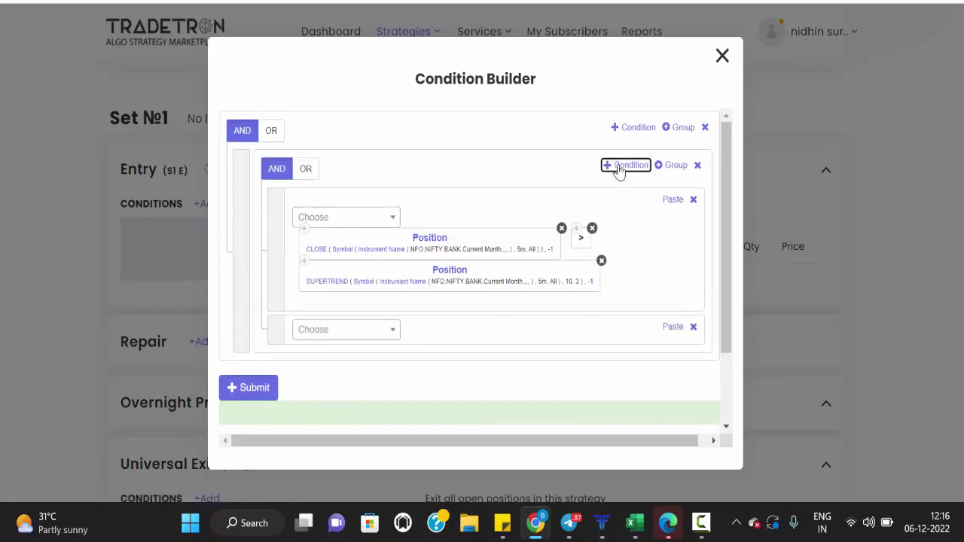
pyautogui.click(303, 229)
pyautogui.click(670, 328)
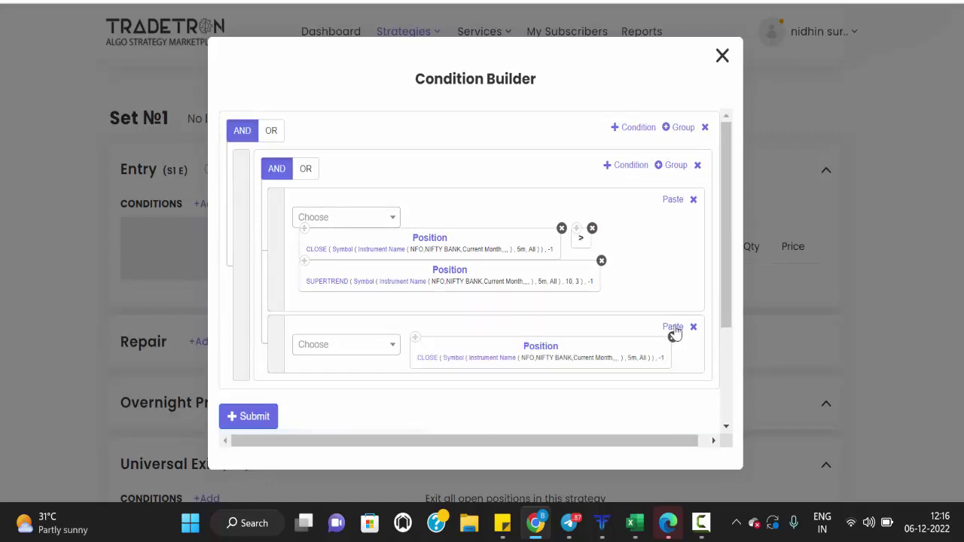
pyautogui.scroll(-2, 391, 241)
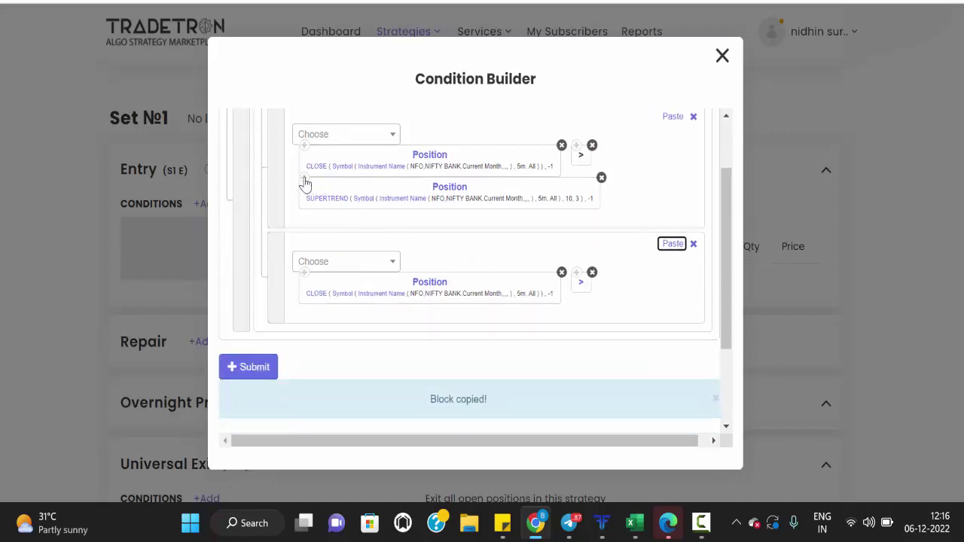
pyautogui.click(671, 243)
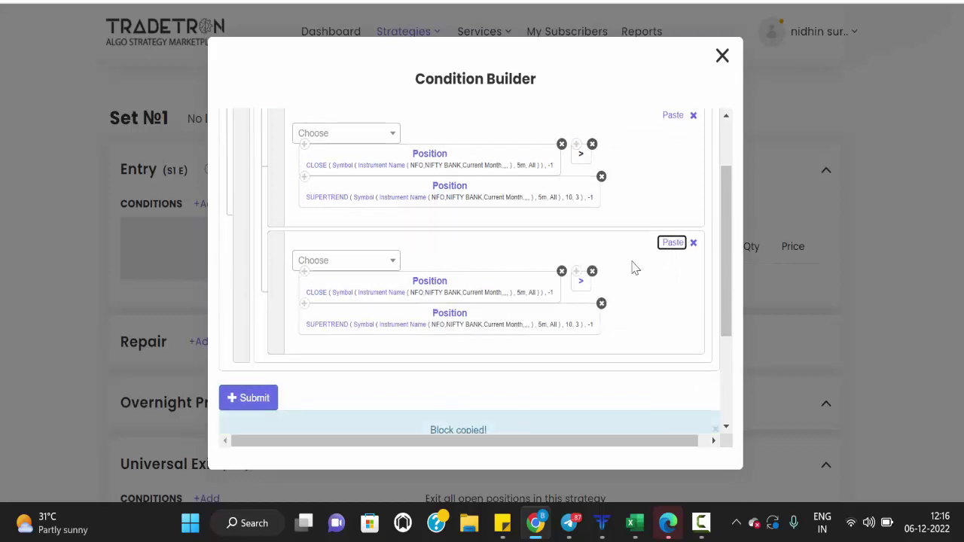
# Set the SUPERTREND period in the second condition to 7.
pyautogui.scroll(-2, 635, 267)
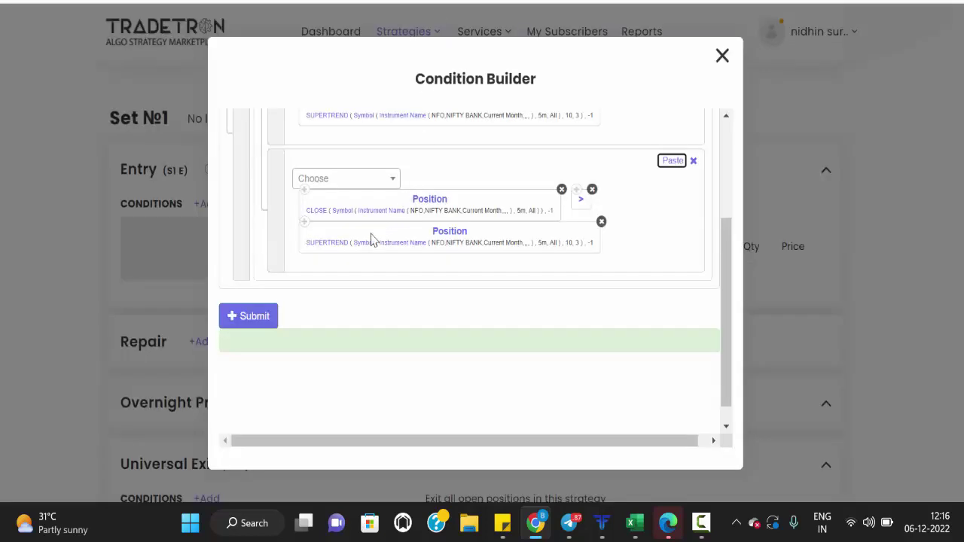
pyautogui.click(328, 243)
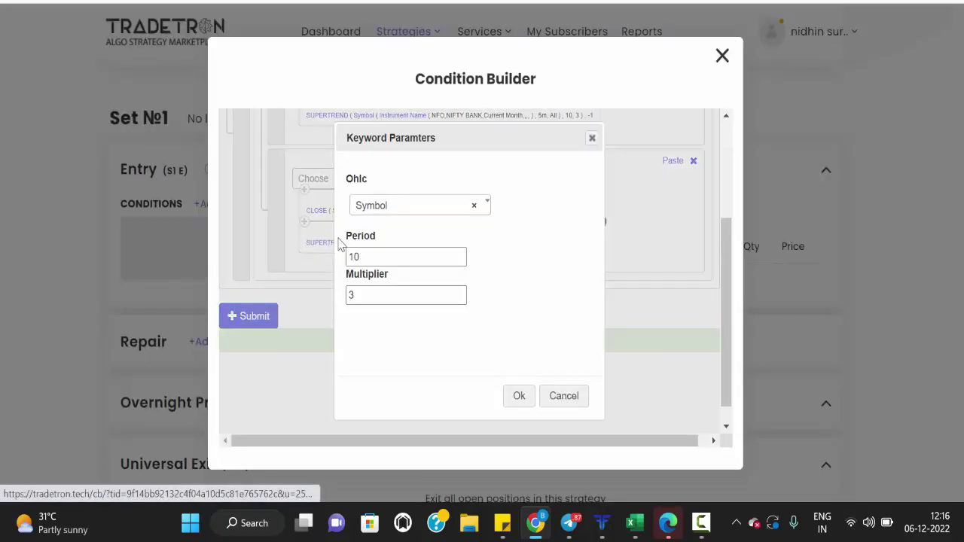
pyautogui.moveTo(372, 256); pyautogui.dragTo(346, 258)
pyautogui.write('7')
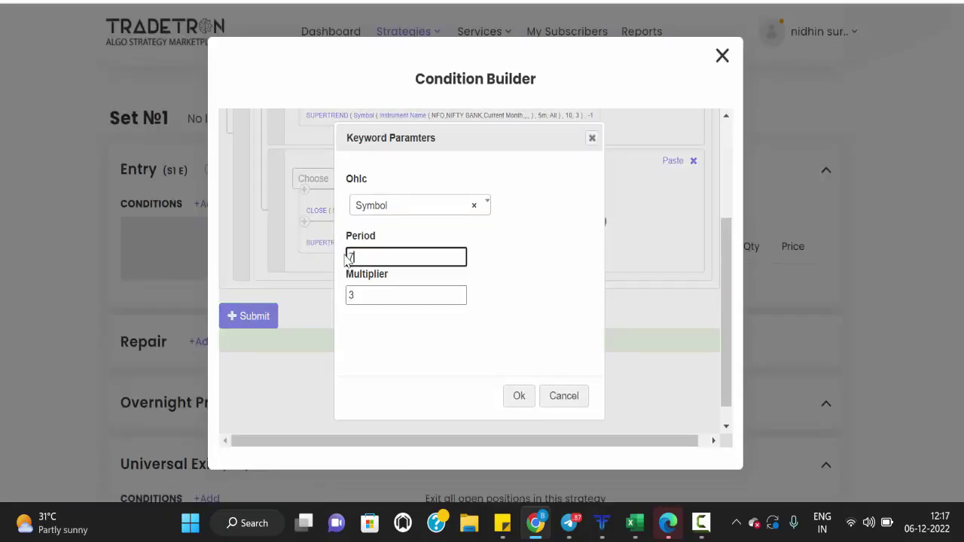
pyautogui.click(516, 398)
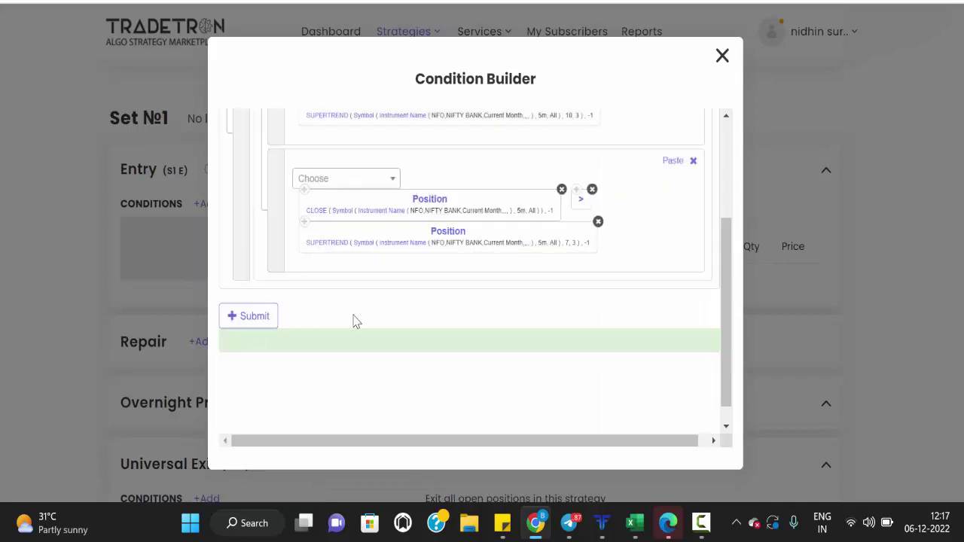
# Add a third condition to the nested group, copying in the second condition's CLOSE, > and SUPERTREND blocks.
pyautogui.scroll(2, 450, 322)
pyautogui.click(626, 166)
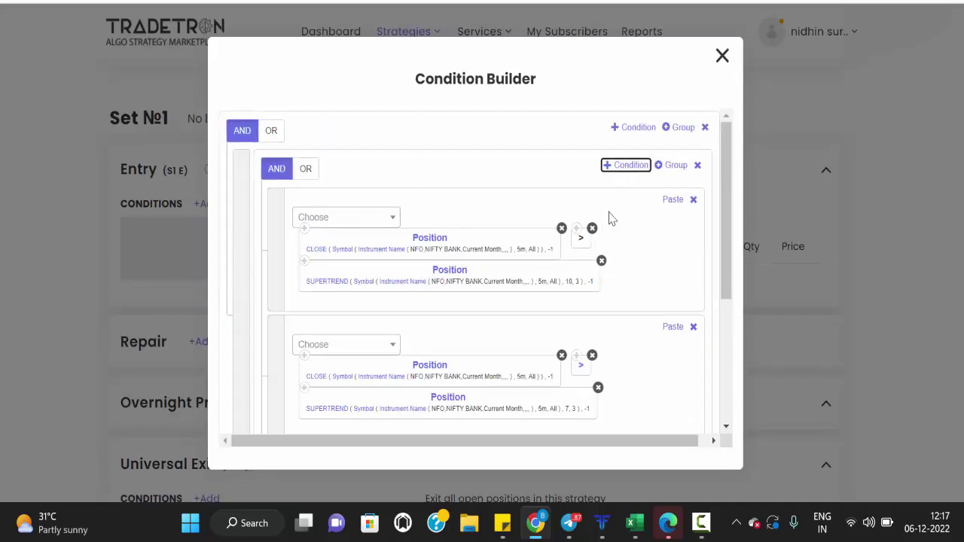
pyautogui.scroll(-2, 595, 223)
pyautogui.click(305, 194)
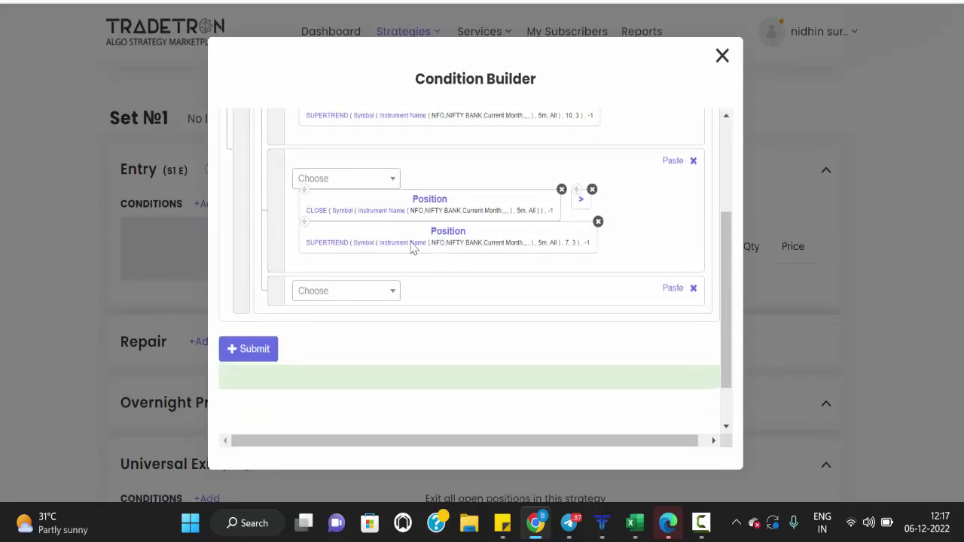
pyautogui.click(671, 288)
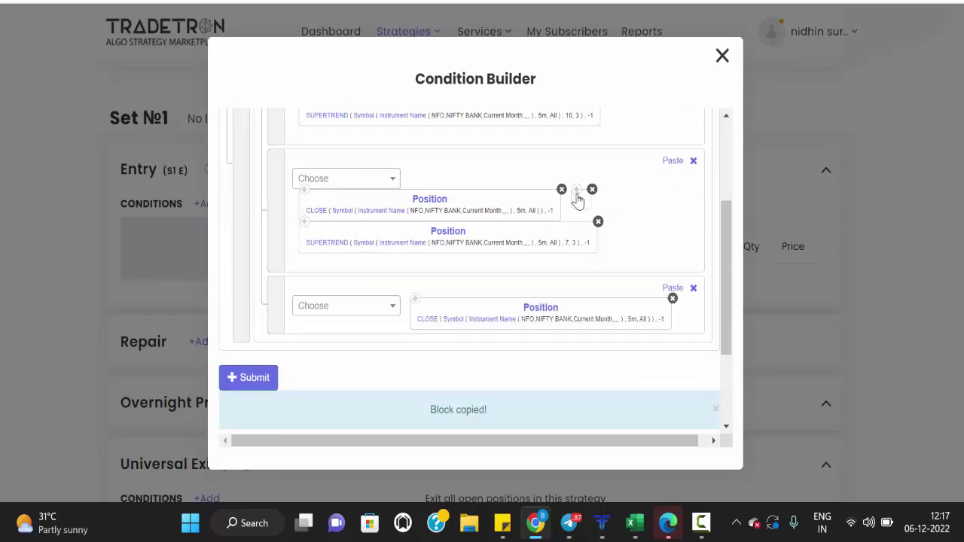
pyautogui.click(672, 288)
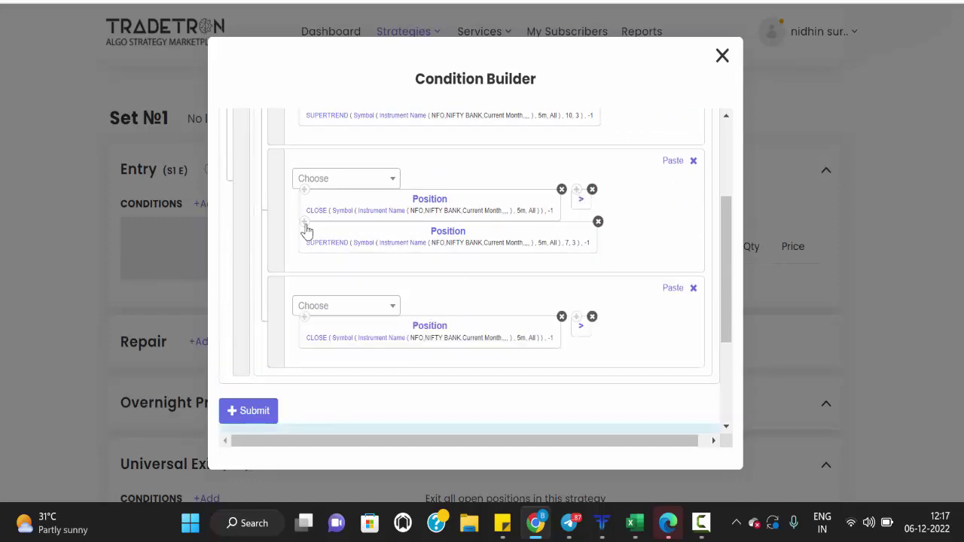
pyautogui.click(671, 286)
# Check the SuperTrend indicator settings on the BANKNIFTY futures chart and return to the condition builder.
pyautogui.scroll(-2, 419, 237)
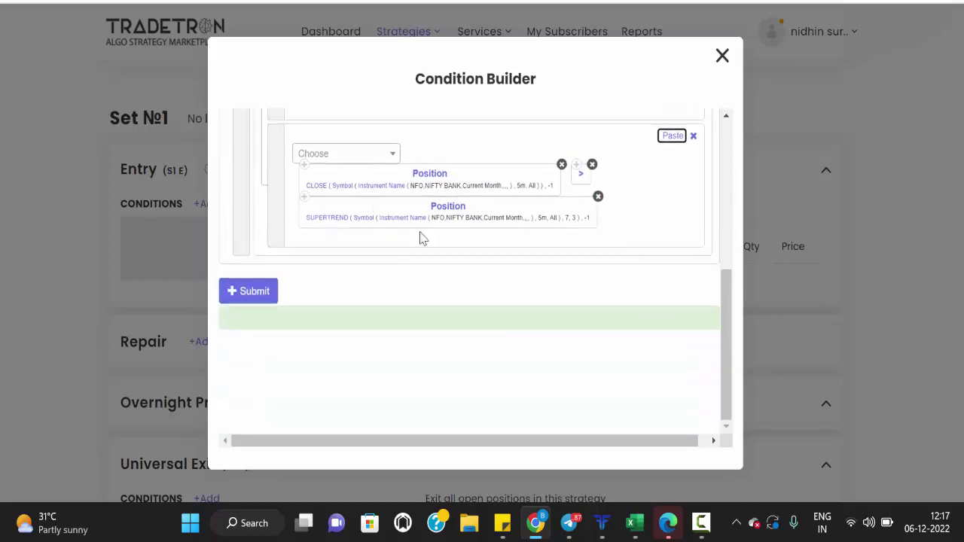
pyautogui.hotkey('alt', 'Tab')
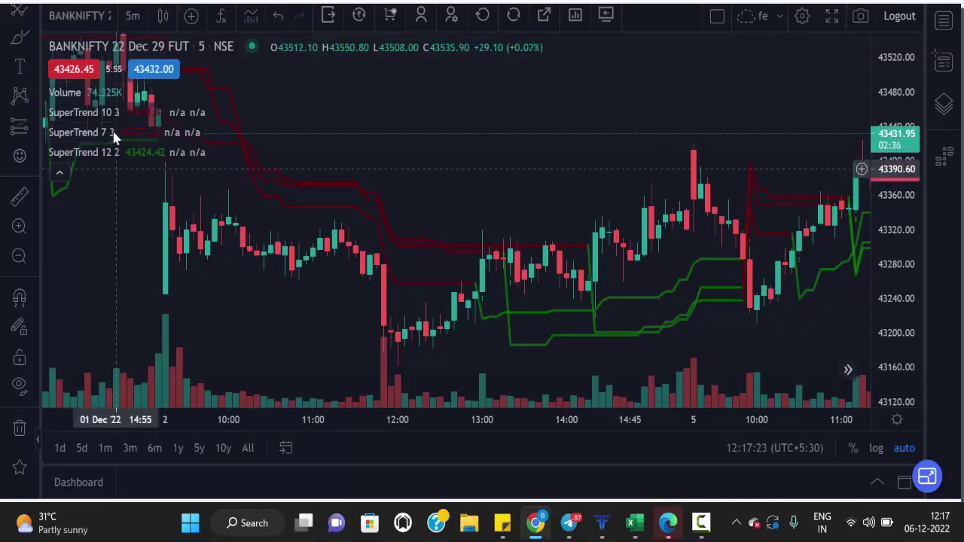
pyautogui.click(402, 3)
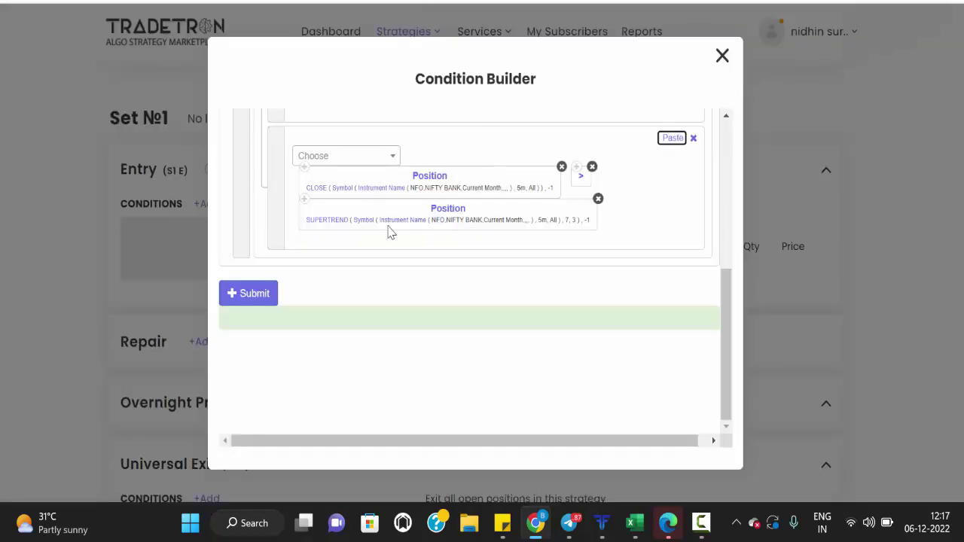
# Set the SUPERTREND period to 12 and multiplier to 2 in the third condition of the nested group.
pyautogui.click(318, 223)
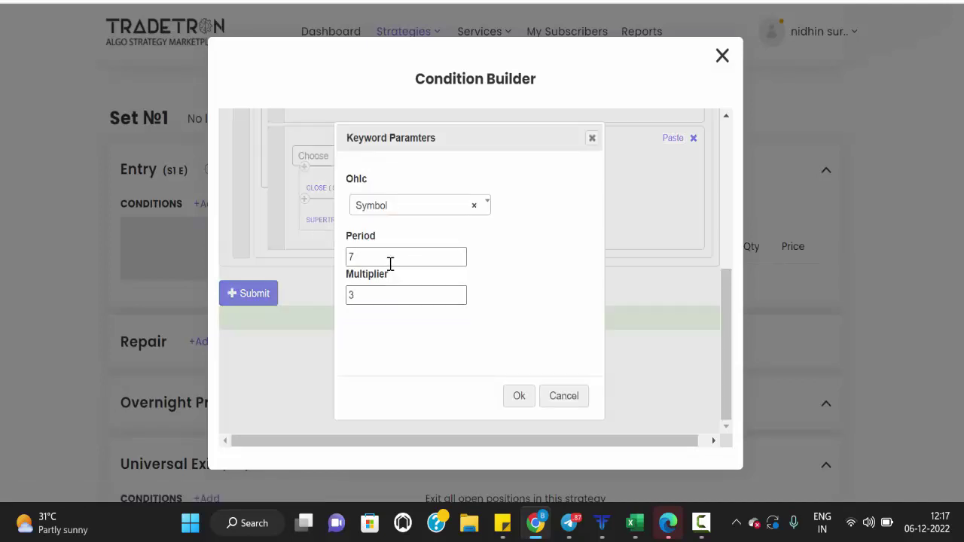
pyautogui.moveTo(390, 260); pyautogui.dragTo(347, 309)
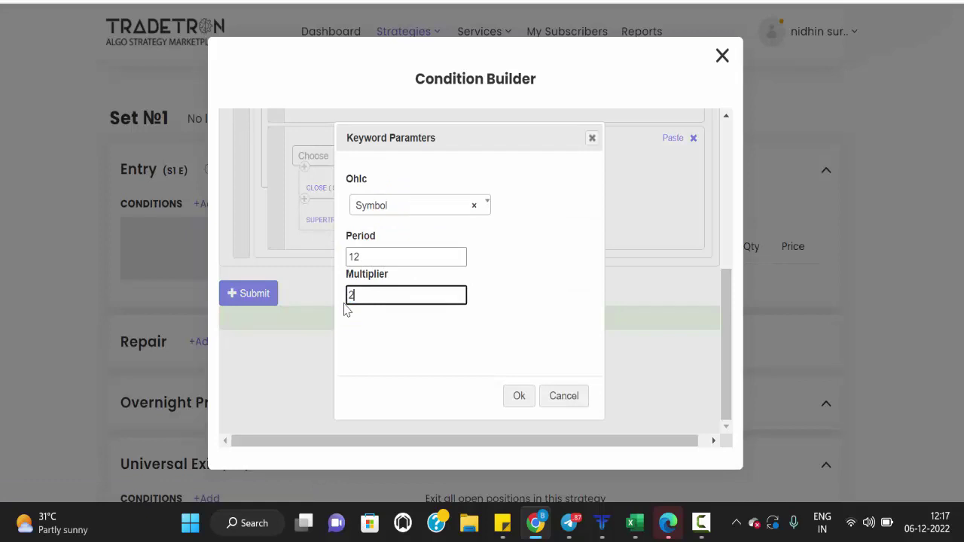
pyautogui.click(516, 397)
# Review the CLOSE and SUPERTREND conditions of the nested group, and look at the three SuperTrend lines on the BANKNIFTY futures chart.
pyautogui.scroll(2, 469, 343)
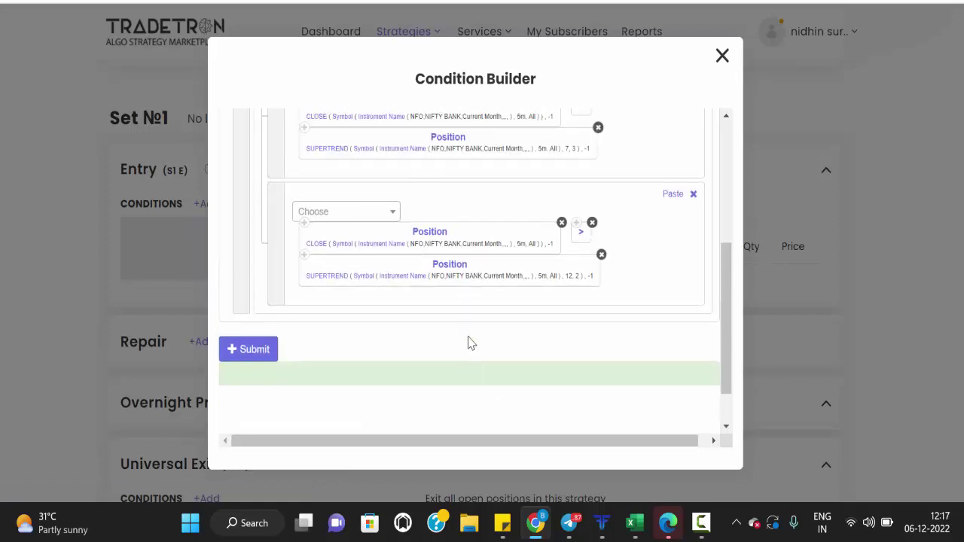
pyautogui.scroll(3, 459, 301)
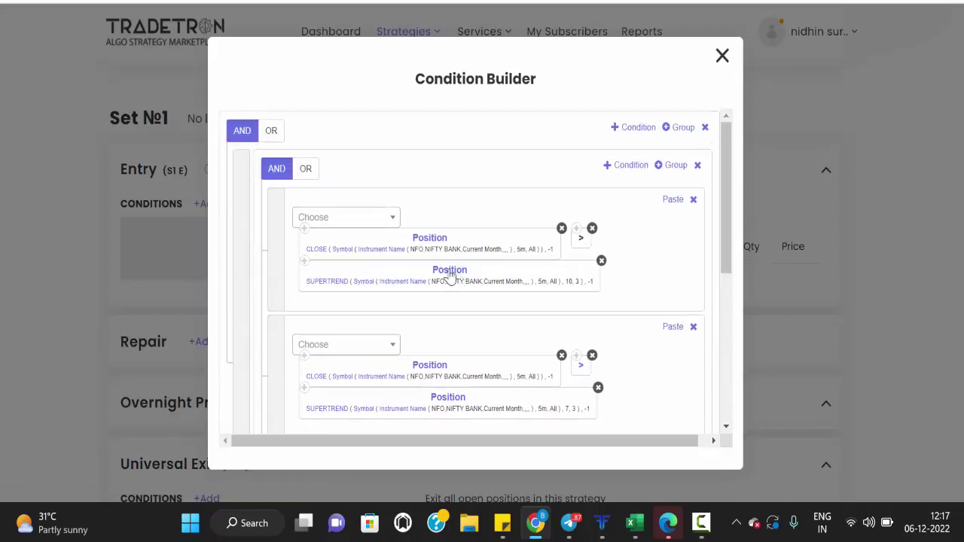
pyautogui.scroll(-2, 447, 276)
pyautogui.scroll(1, 399, 226)
pyautogui.scroll(1, 422, 278)
pyautogui.hotkey('alt', 'Tab')
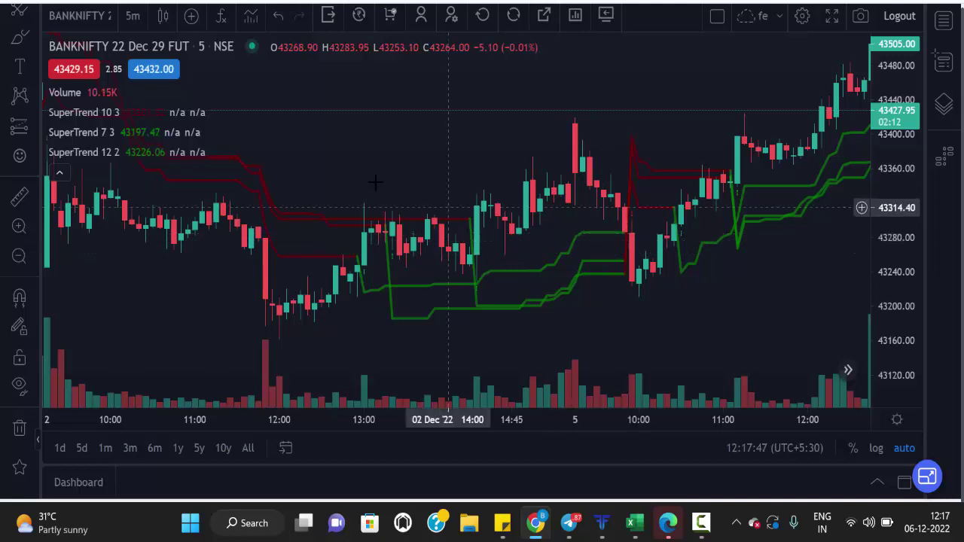
pyautogui.hotkey('alt', 'Tab')
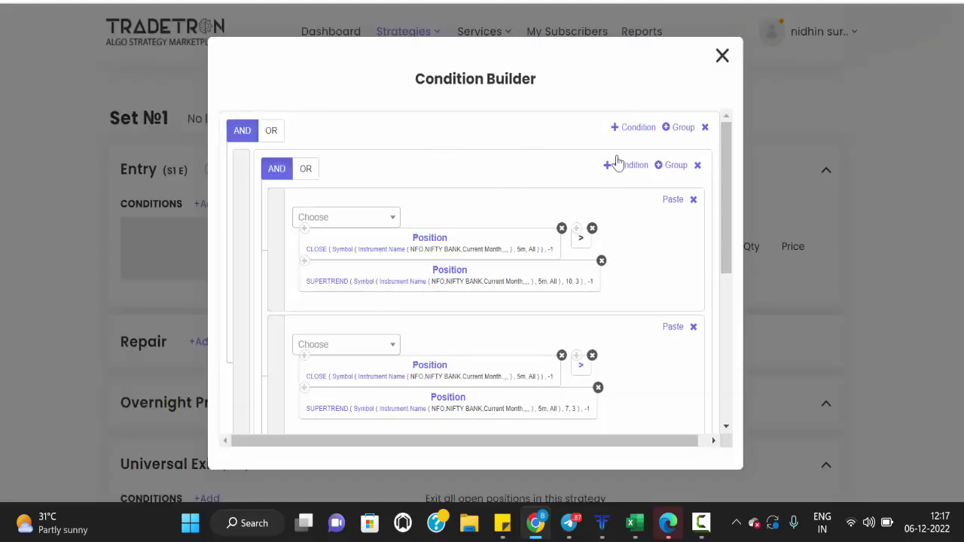
# Add a second nested group to the outer AND group and put a copy of the CLOSE block in its condition.
pyautogui.click(678, 129)
pyautogui.scroll(-3, 542, 189)
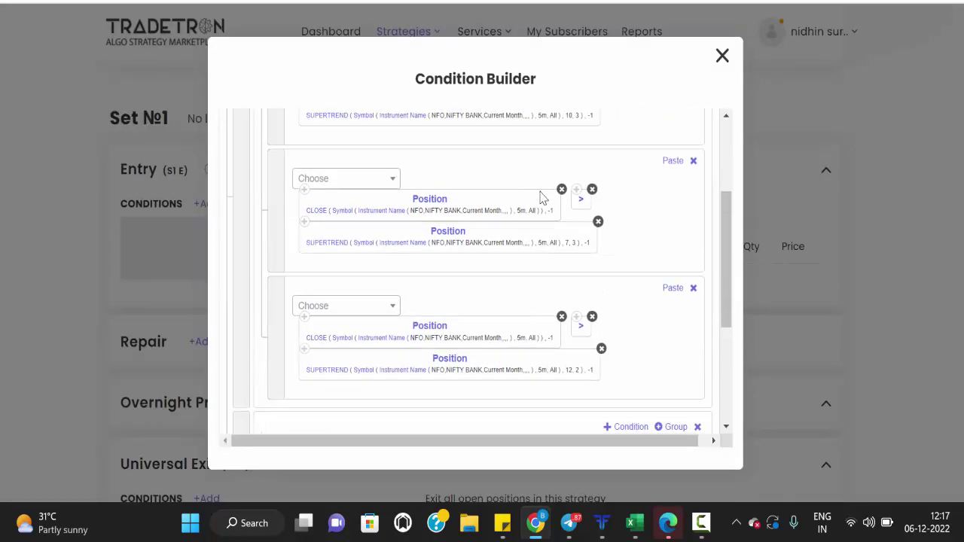
pyautogui.scroll(3, 517, 215)
pyautogui.scroll(-2, 512, 217)
pyautogui.scroll(2, 477, 274)
pyautogui.scroll(-3, 477, 274)
pyautogui.scroll(-1, 502, 268)
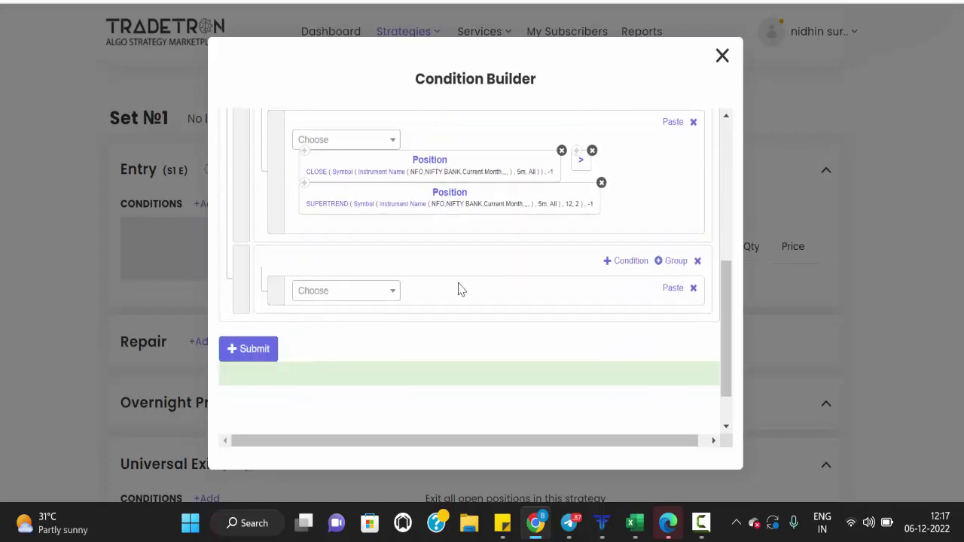
pyautogui.click(304, 153)
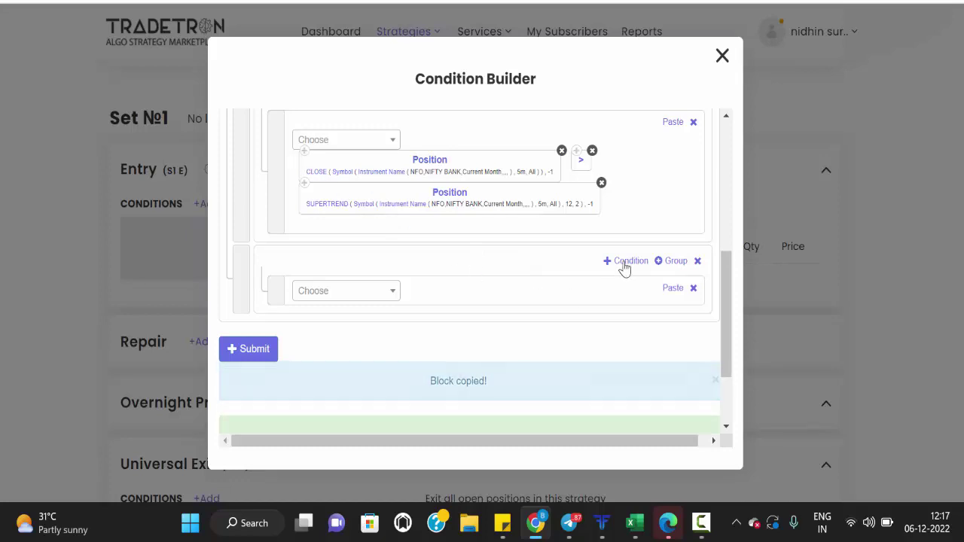
pyautogui.click(673, 288)
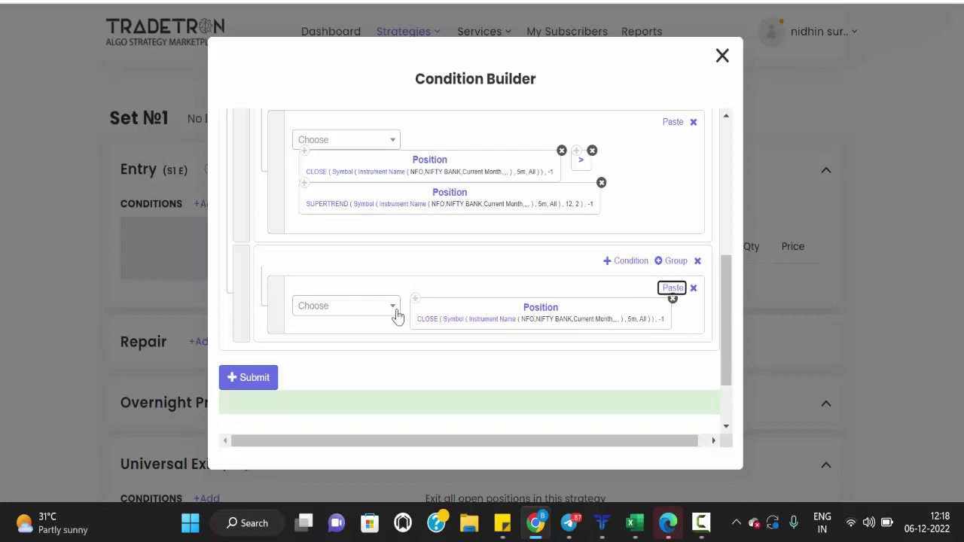
# Complete the new group's condition with a < operator and a copy of the SUPERTREND 10, 3 block.
pyautogui.click(373, 310)
pyautogui.write('<')
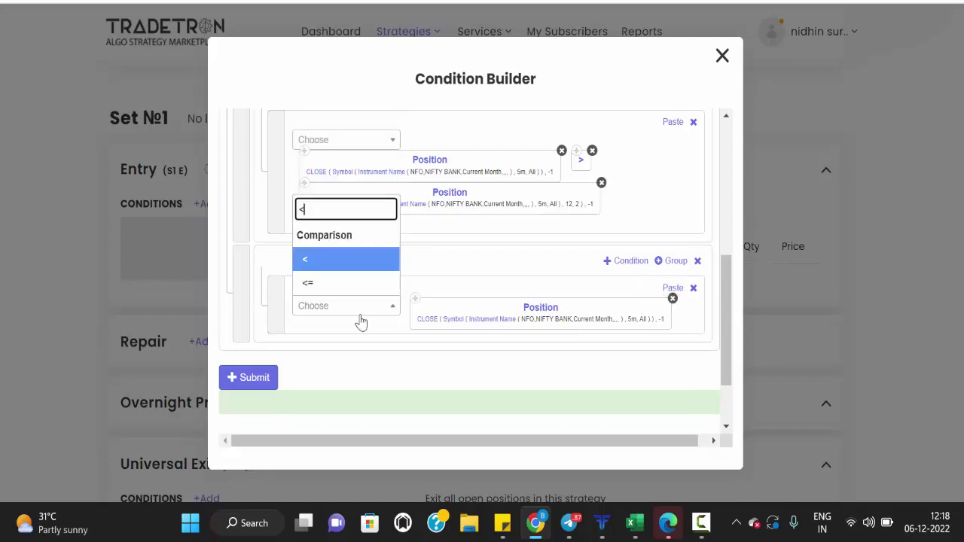
pyautogui.click(333, 258)
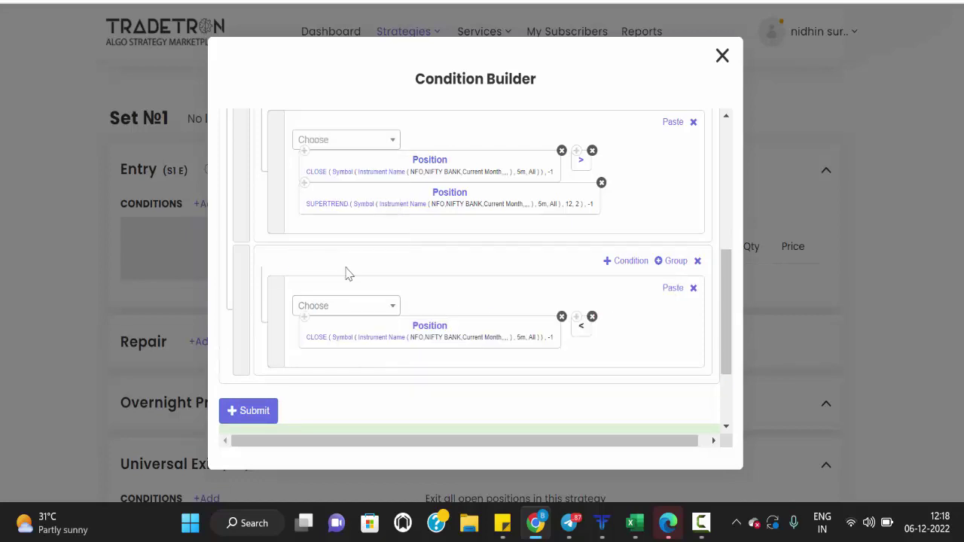
pyautogui.scroll(2, 385, 324)
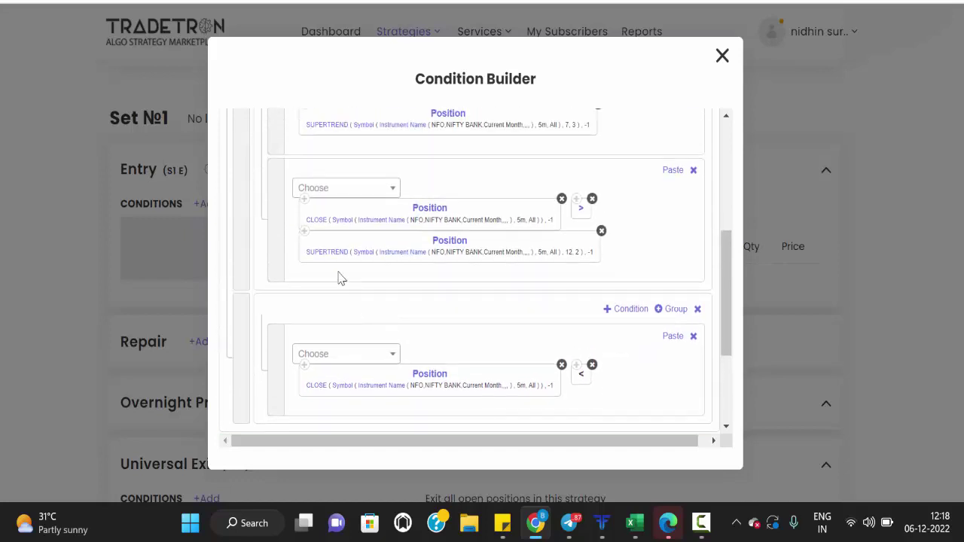
pyautogui.scroll(6, 315, 243)
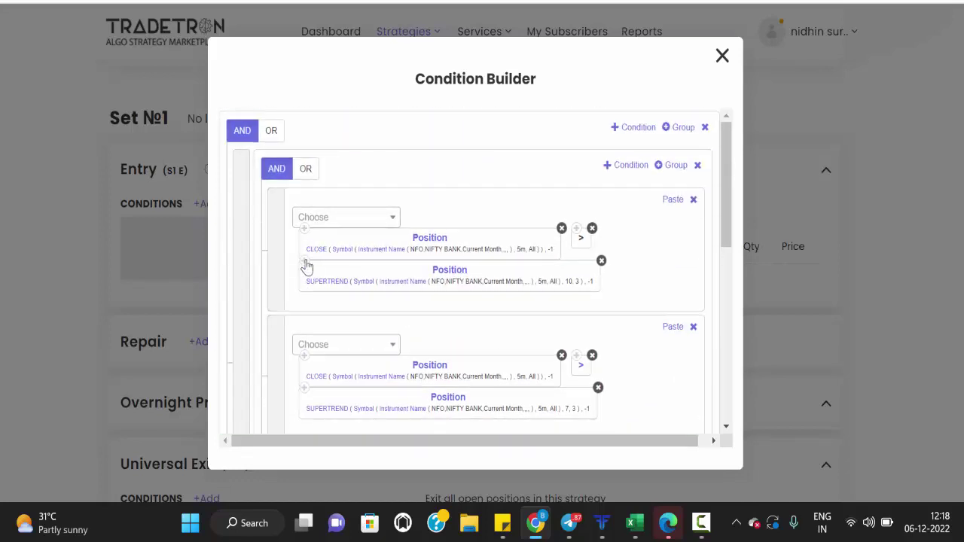
pyautogui.scroll(-8, 640, 351)
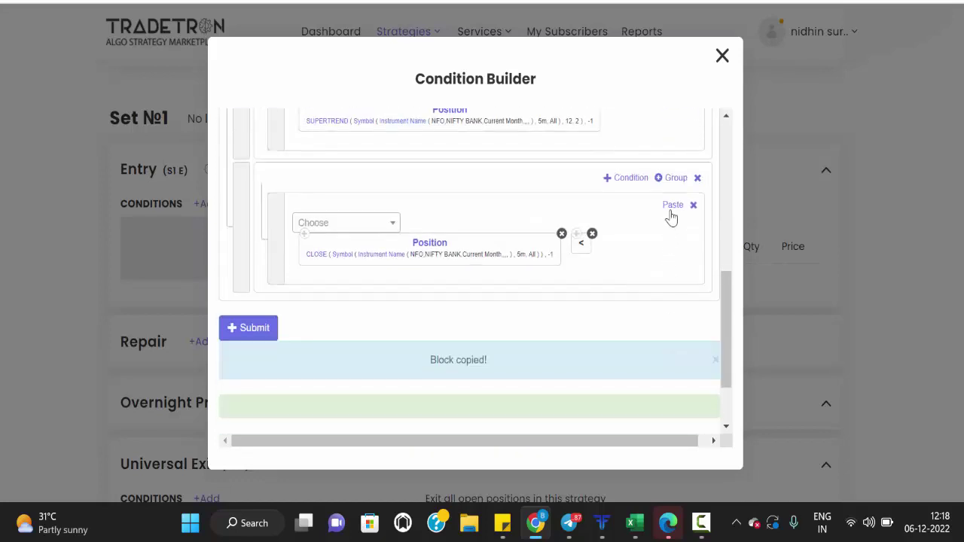
pyautogui.click(671, 207)
# Add a second condition to the new group and join the group's conditions with OR.
pyautogui.scroll(4, 555, 286)
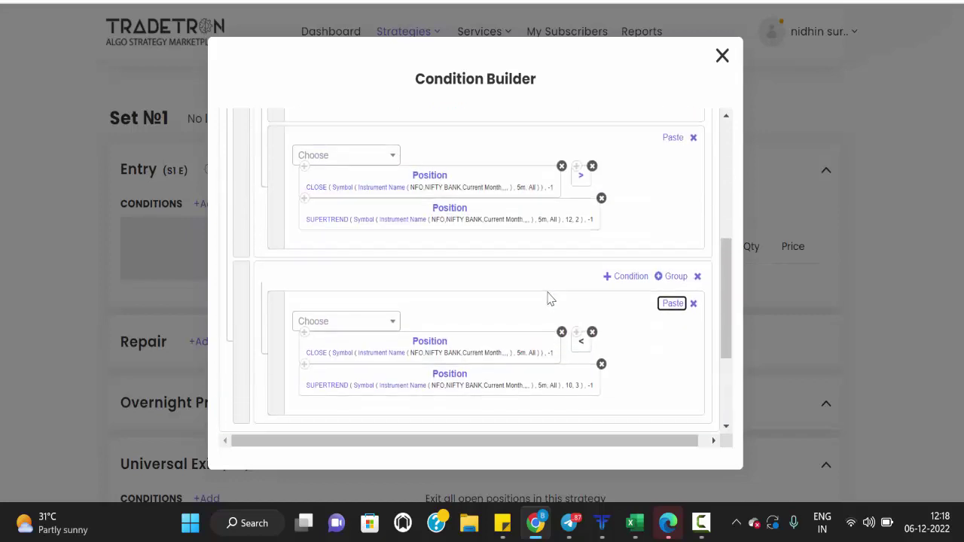
pyautogui.scroll(-2, 543, 305)
pyautogui.click(618, 196)
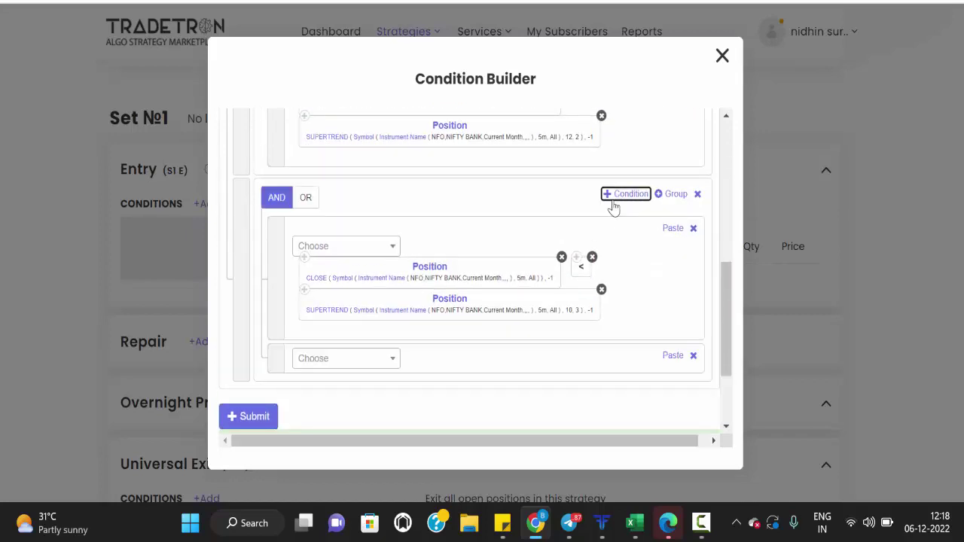
pyautogui.click(305, 199)
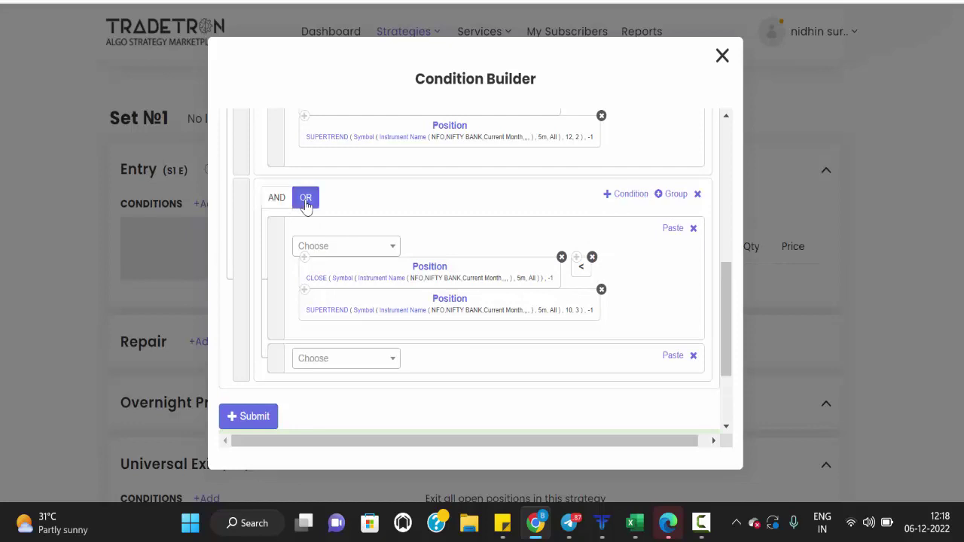
# Copy the CLOSE and < blocks from the OR group's first condition into its empty second condition.
pyautogui.scroll(6, 473, 258)
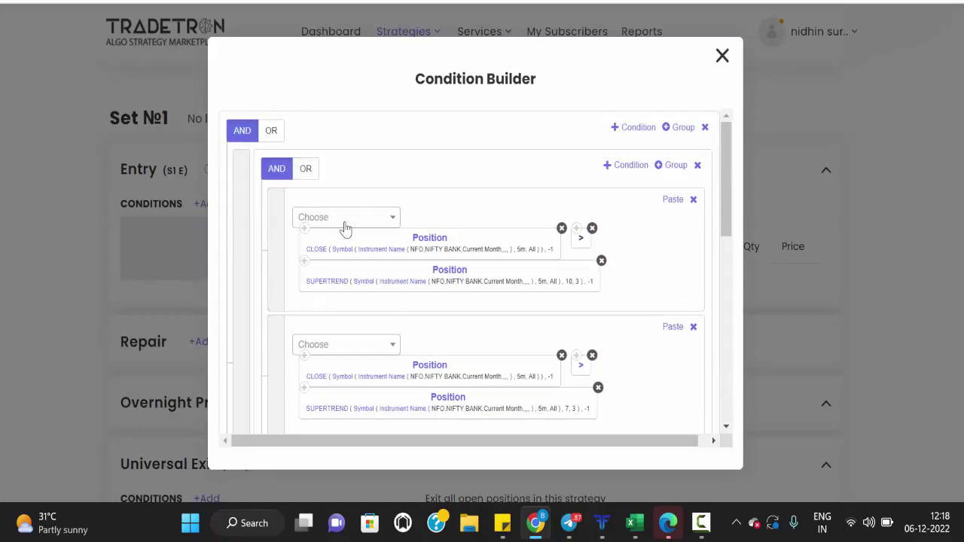
pyautogui.scroll(-5, 384, 324)
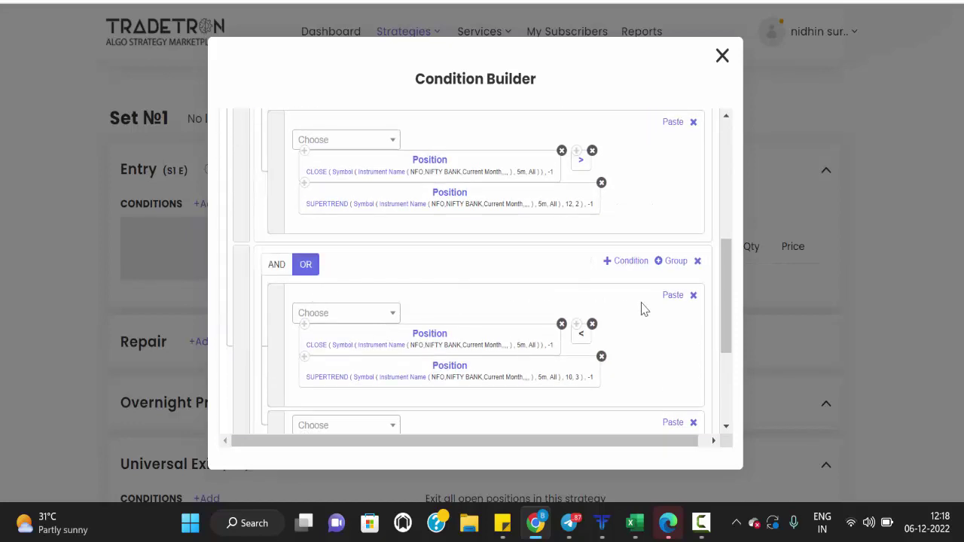
pyautogui.scroll(-2, 617, 307)
pyautogui.scroll(1, 591, 298)
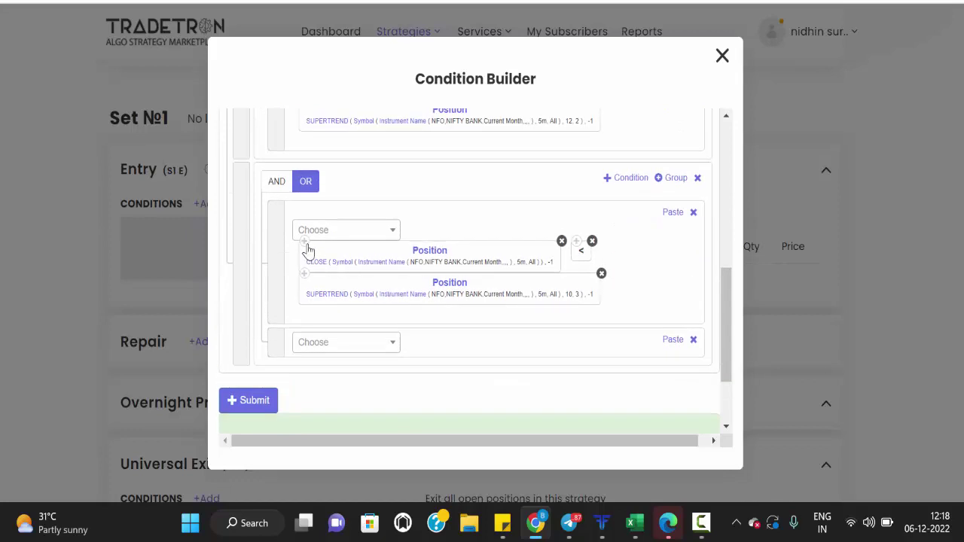
pyautogui.click(673, 340)
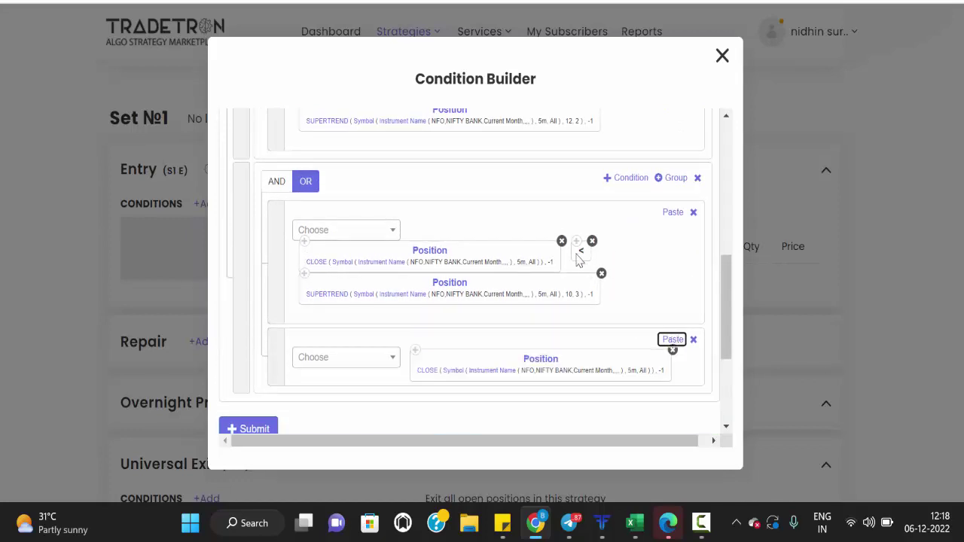
pyautogui.click(672, 342)
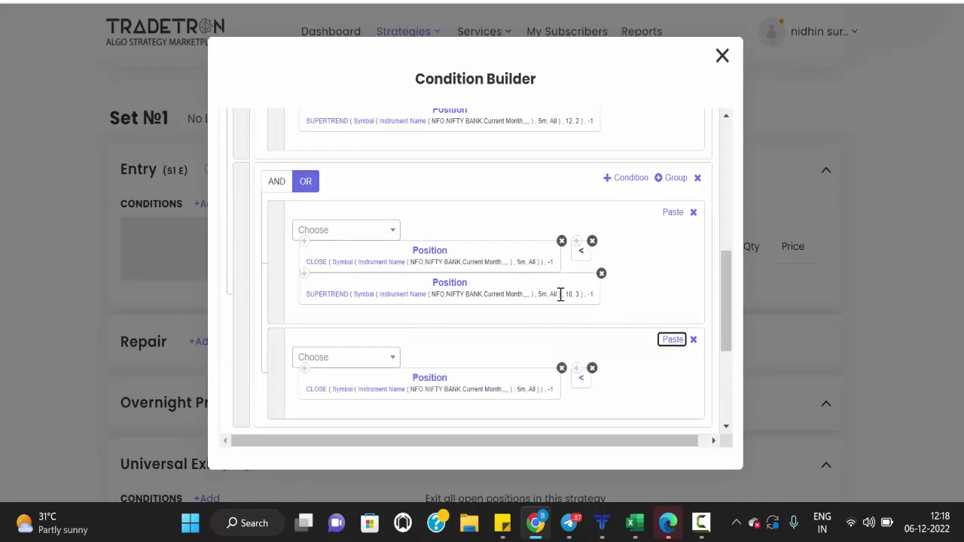
# Set the position of both the CLOSE and SUPERTREND blocks in the OR group's first condition to -2.
pyautogui.click(417, 254)
pyautogui.click(372, 256)
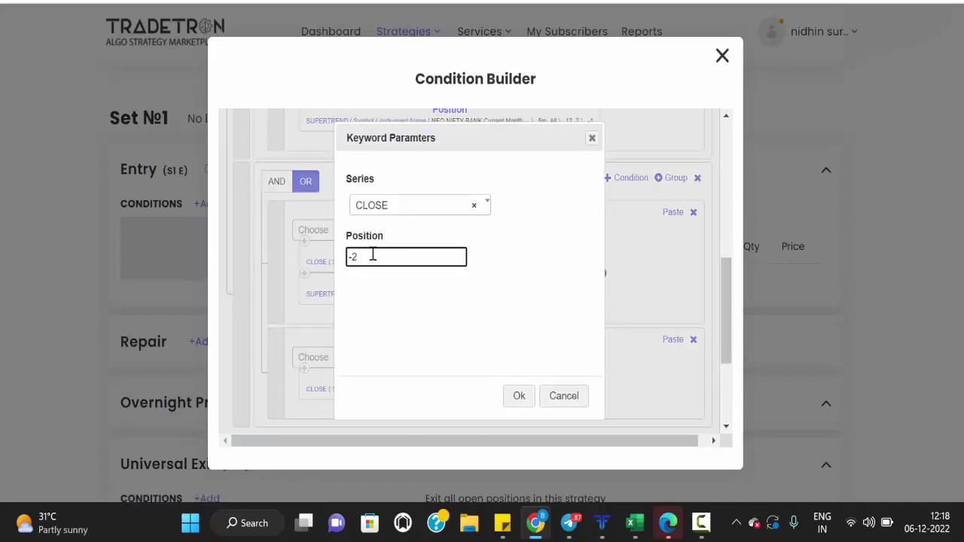
pyautogui.click(518, 399)
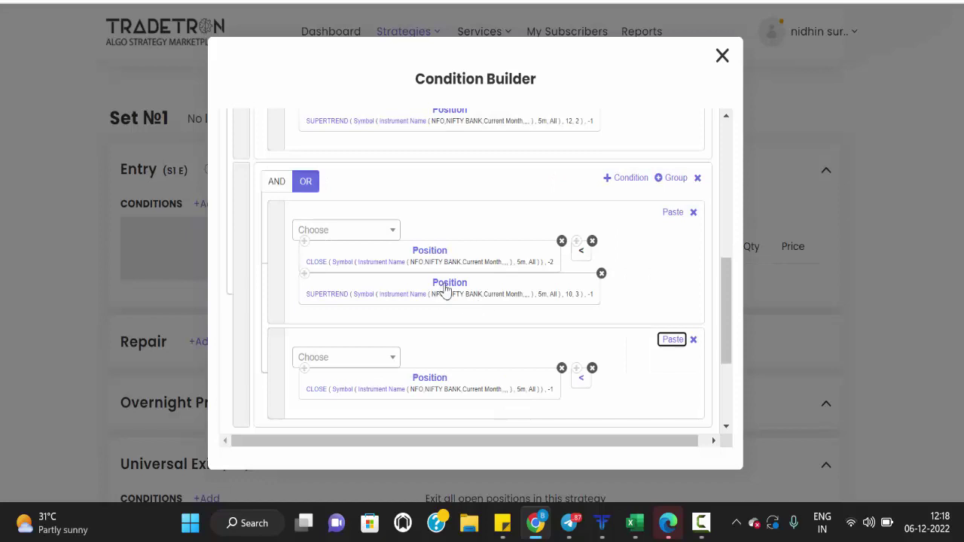
pyautogui.click(445, 290)
pyautogui.click(376, 256)
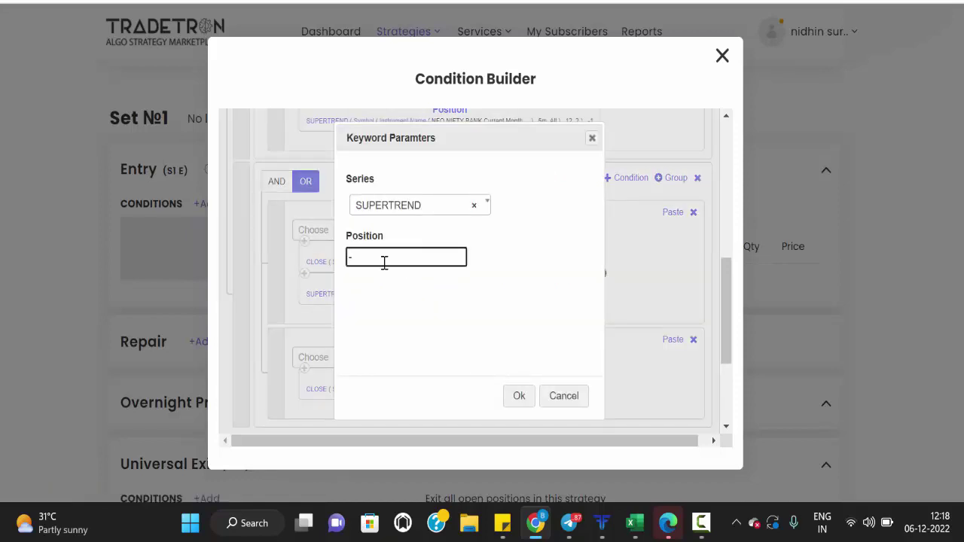
pyautogui.click(517, 396)
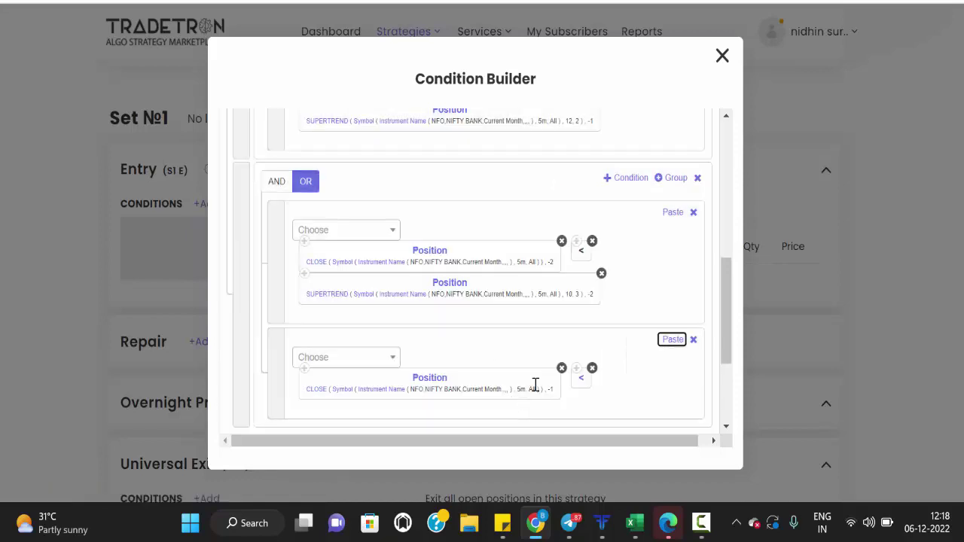
# Set the position of the CLOSE block in the OR group's second condition to -2.
pyautogui.click(432, 381)
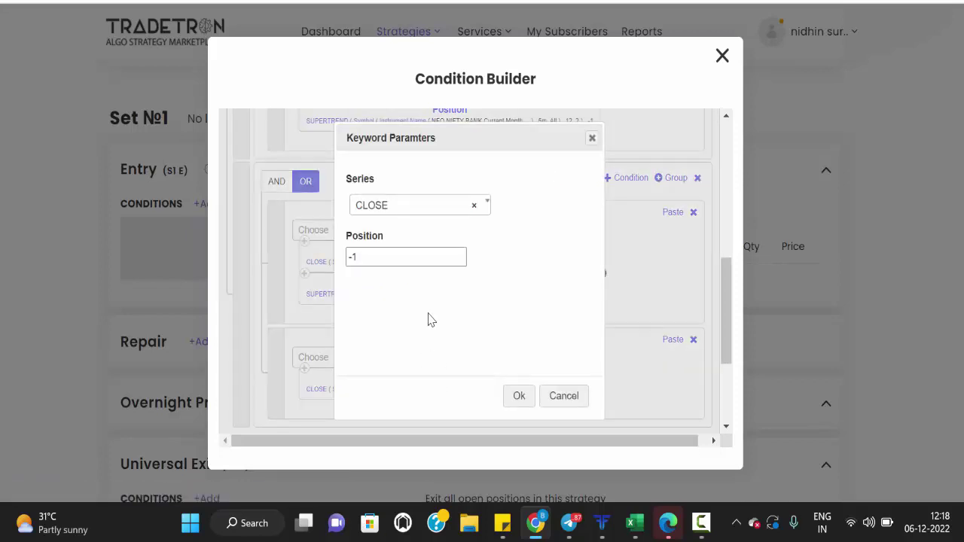
pyautogui.click(396, 258)
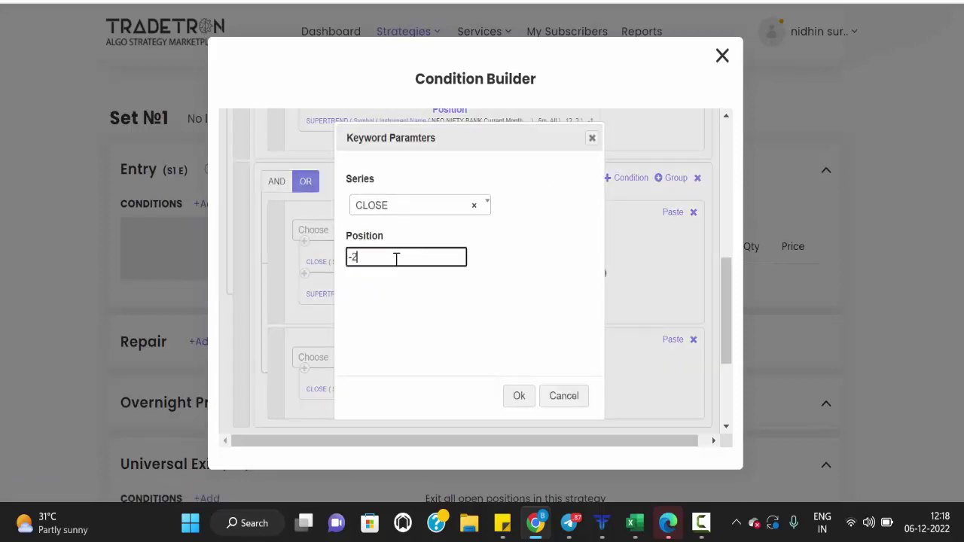
pyautogui.click(510, 399)
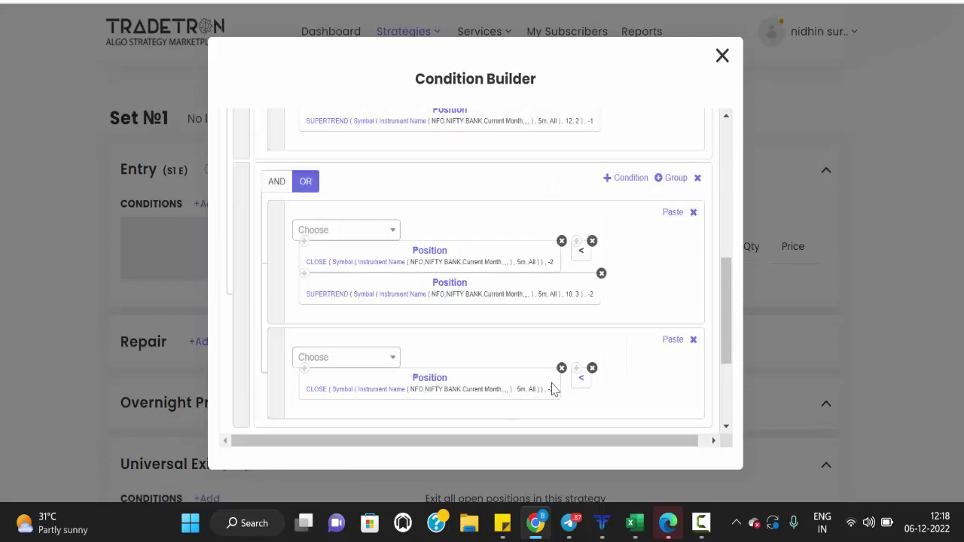
# Copy the first condition's SUPERTREND block into the OR group's second condition and set its period to 7.
pyautogui.scroll(-1, 488, 348)
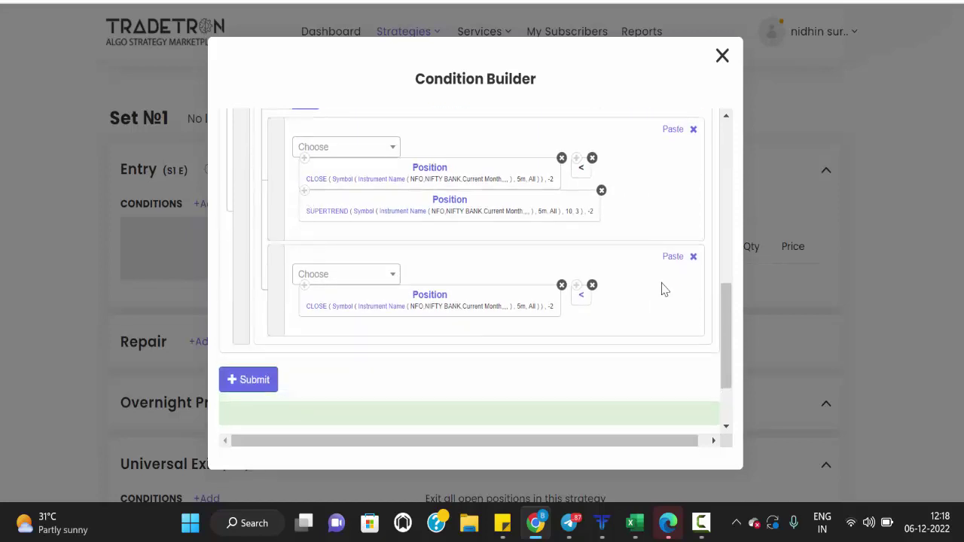
pyautogui.click(677, 257)
pyautogui.scroll(-1, 629, 312)
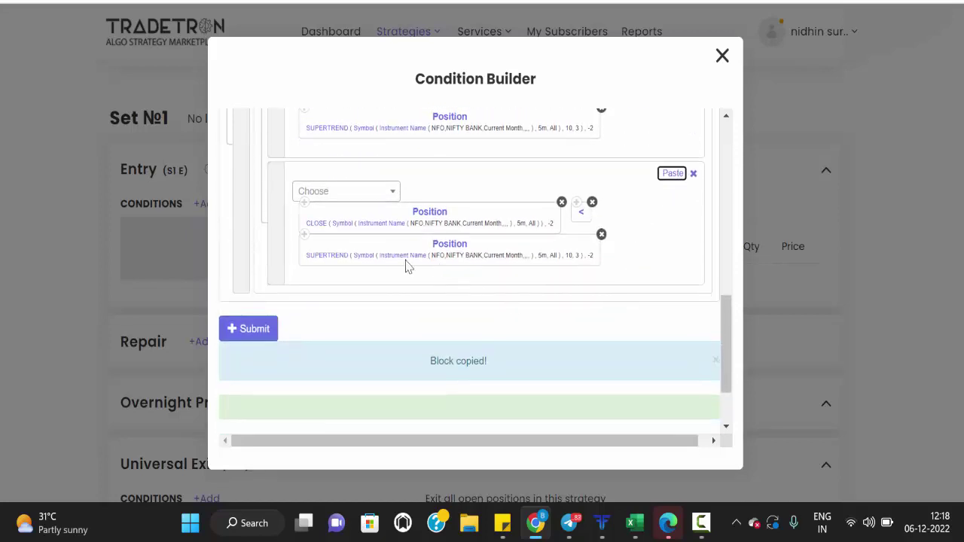
pyautogui.click(334, 261)
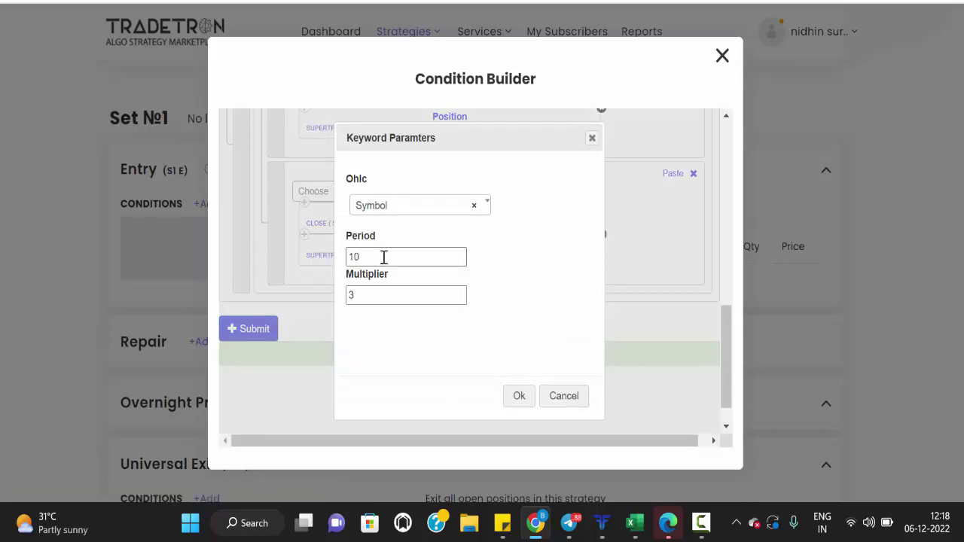
pyautogui.moveTo(383, 256); pyautogui.dragTo(334, 254)
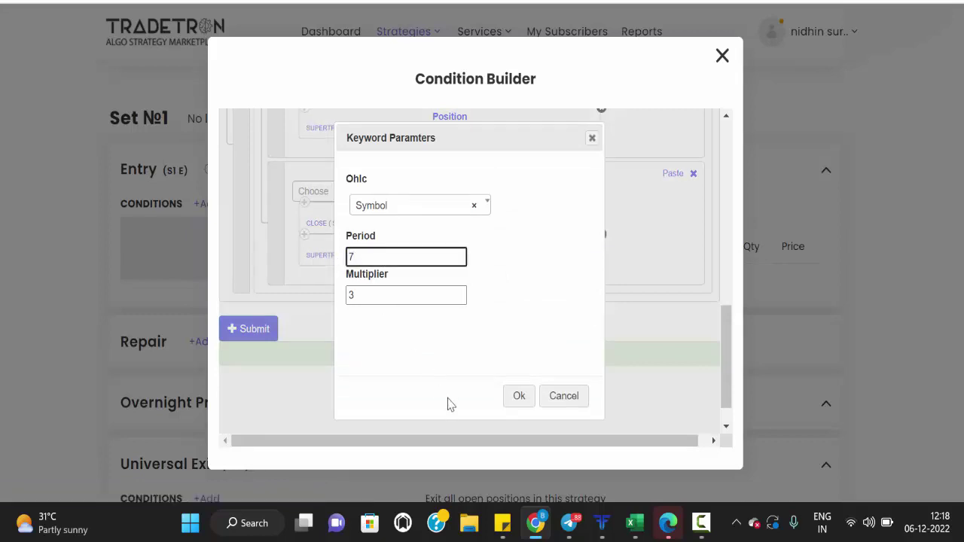
pyautogui.click(514, 404)
pyautogui.scroll(1, 587, 279)
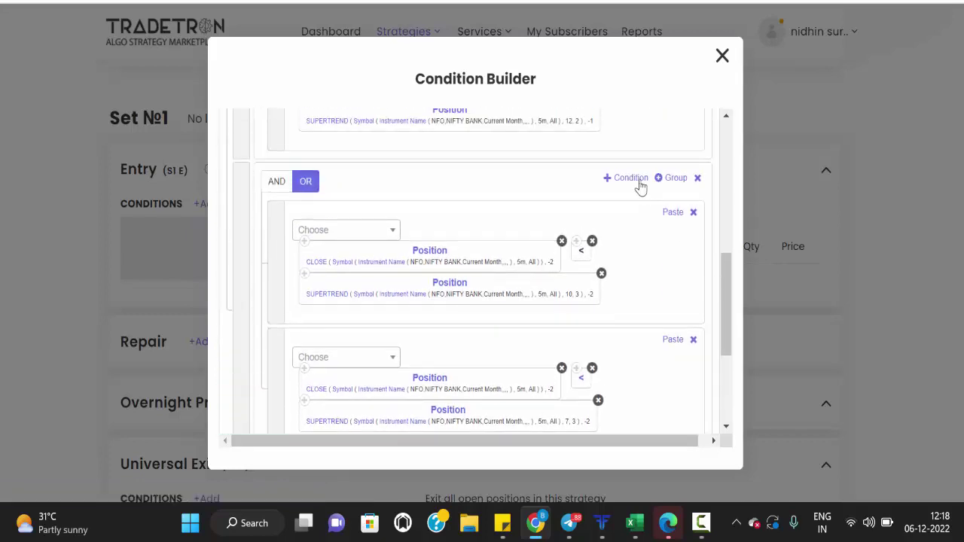
# Add a third condition to the OR group and copy the second condition's CLOSE, < and SUPERTREND blocks into it.
pyautogui.click(633, 184)
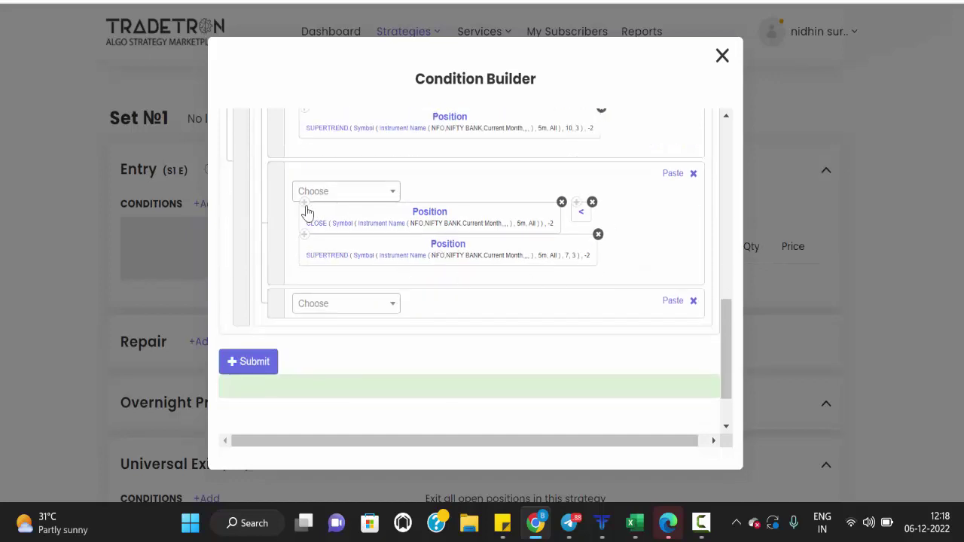
pyautogui.click(672, 301)
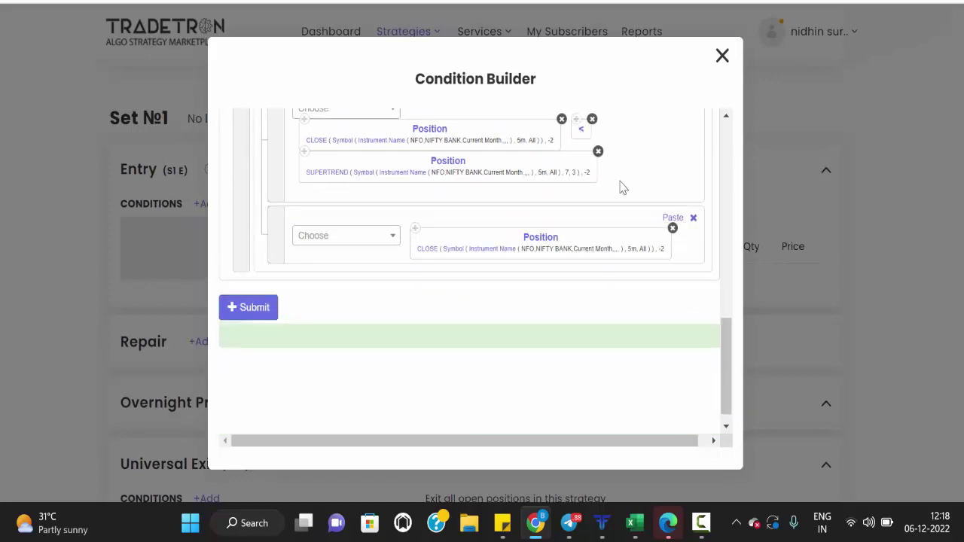
pyautogui.click(674, 222)
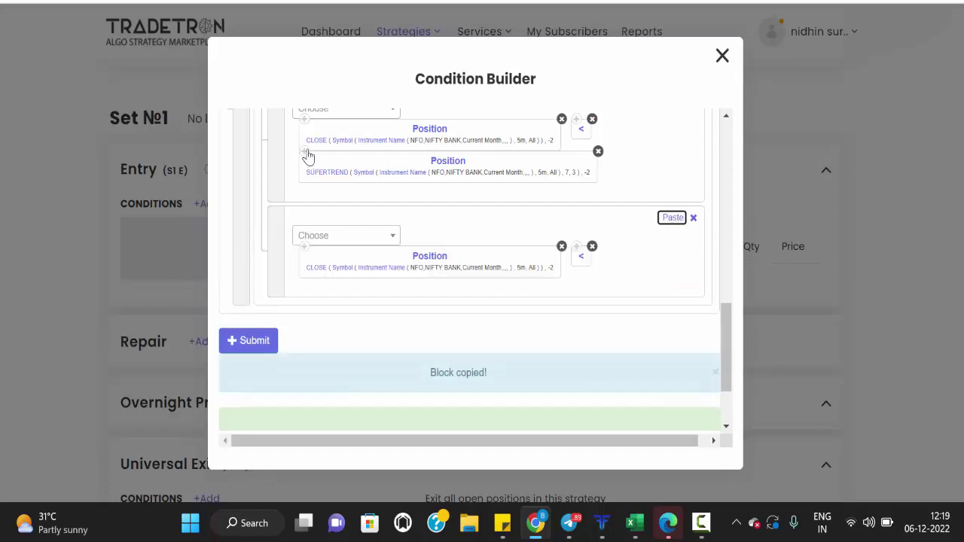
pyautogui.click(672, 218)
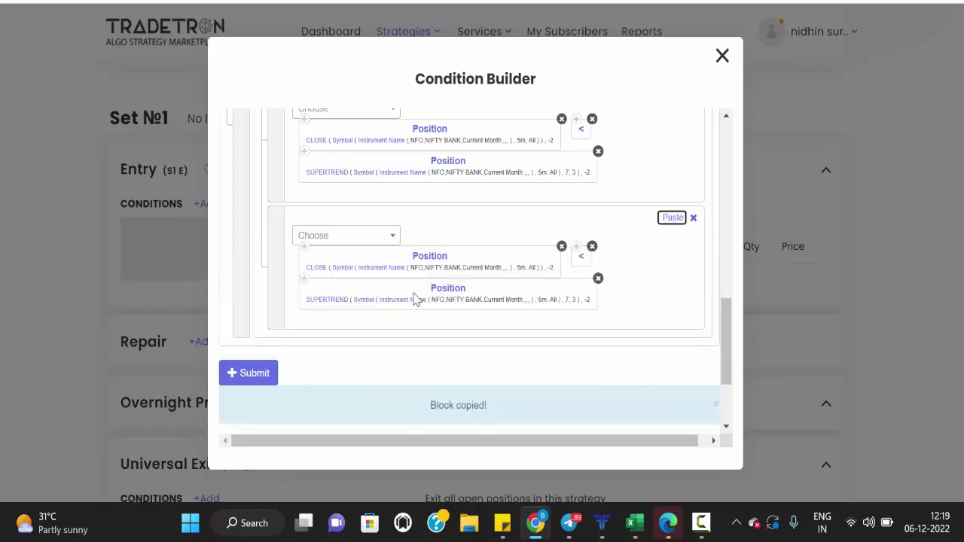
# Set the SUPERTREND block in the OR group's third condition to period 12 and multiplier 2.
pyautogui.click(327, 301)
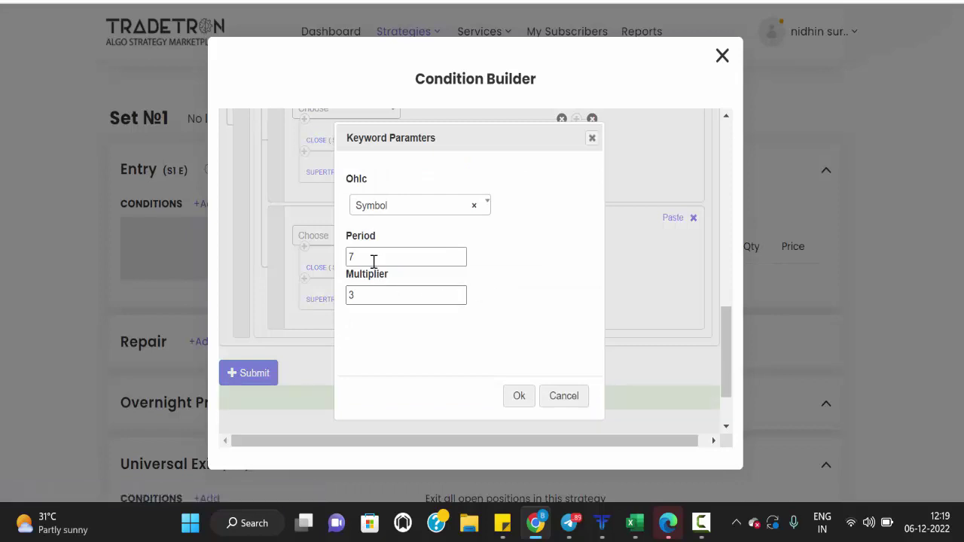
pyautogui.moveTo(372, 258); pyautogui.dragTo(329, 261)
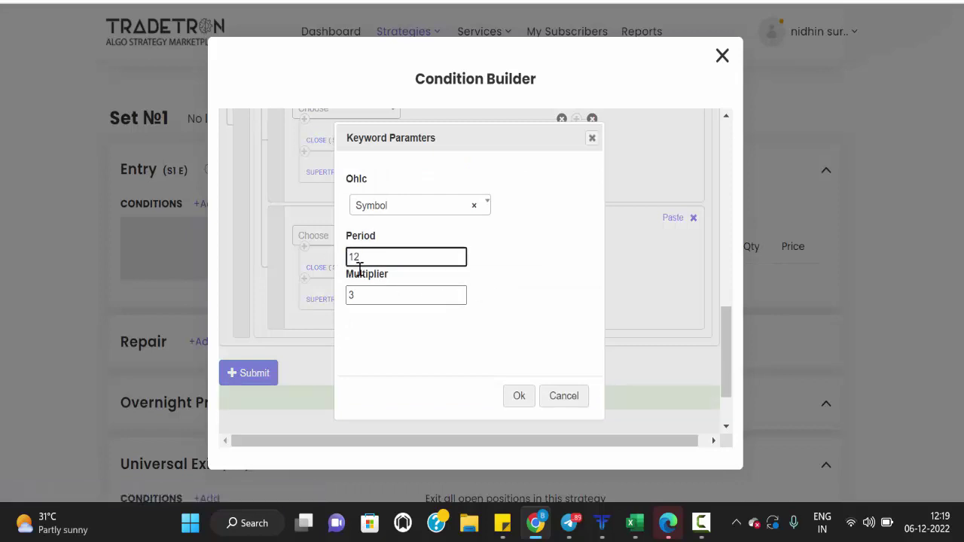
pyautogui.moveTo(370, 295); pyautogui.dragTo(332, 300)
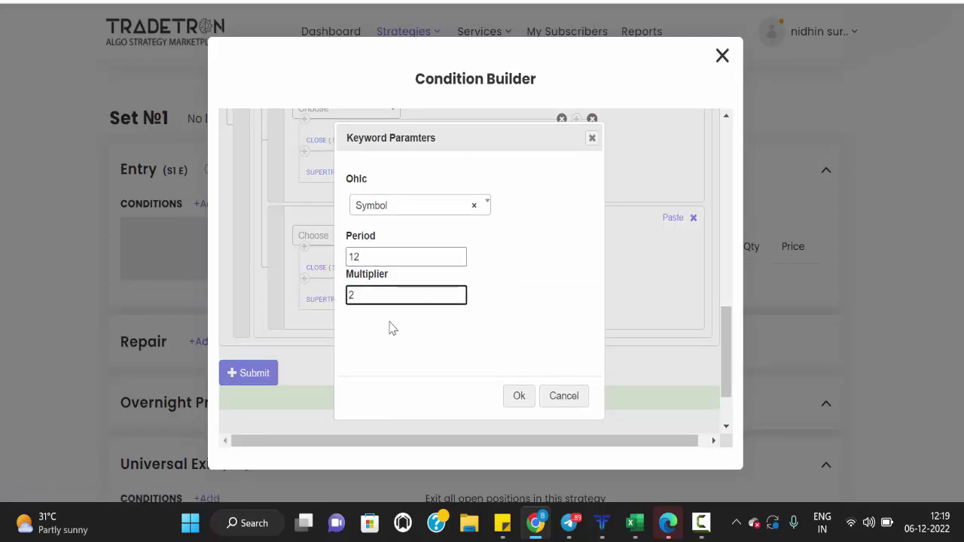
pyautogui.click(519, 396)
# Examine the SuperTrend lines on the BANKNIFTY futures chart, and check the conditions in the AND and OR groups against them.
pyautogui.hotkey('ctrl', 'Tab')
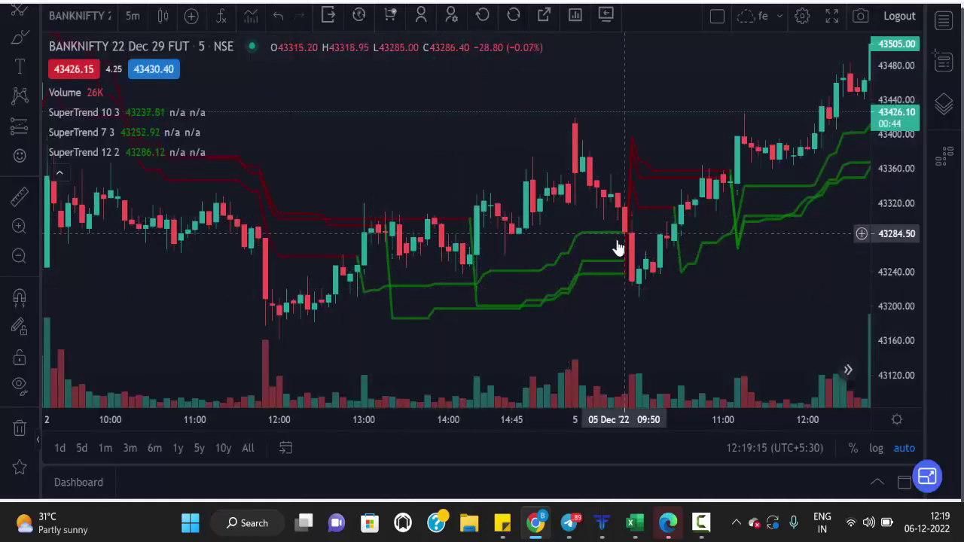
pyautogui.moveTo(678, 269); pyautogui.dragTo(565, 271)
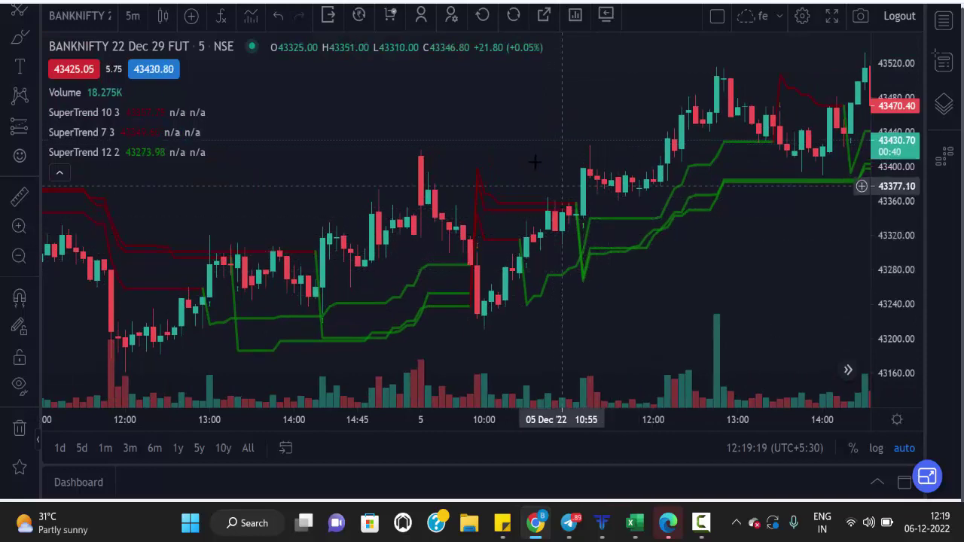
pyautogui.hotkey('alt', 'Tab')
pyautogui.scroll(-1, 516, 301)
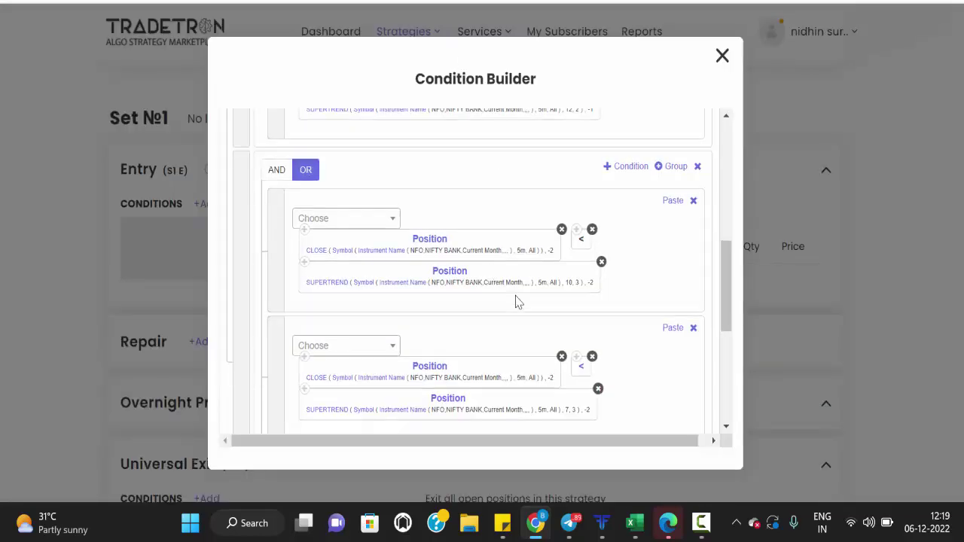
pyautogui.scroll(6, 520, 309)
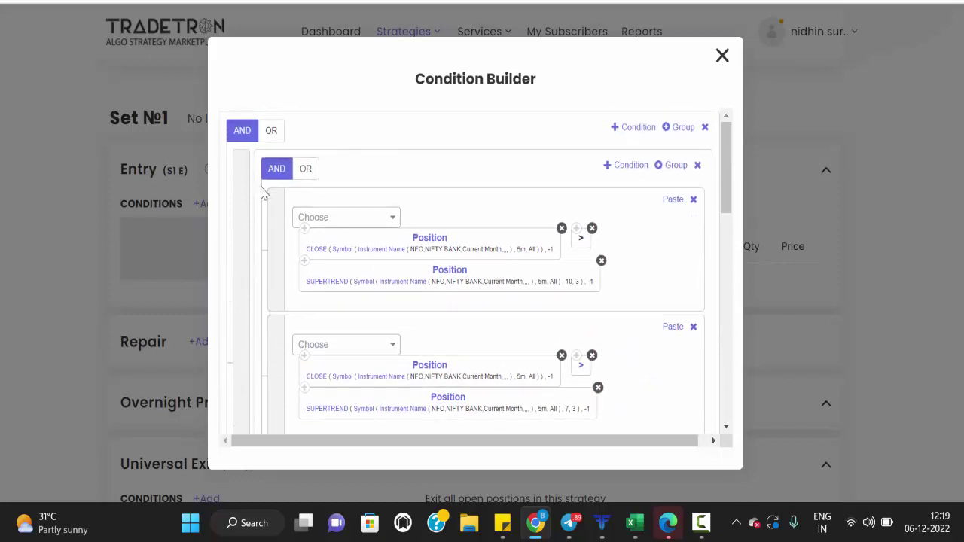
pyautogui.scroll(-5, 397, 276)
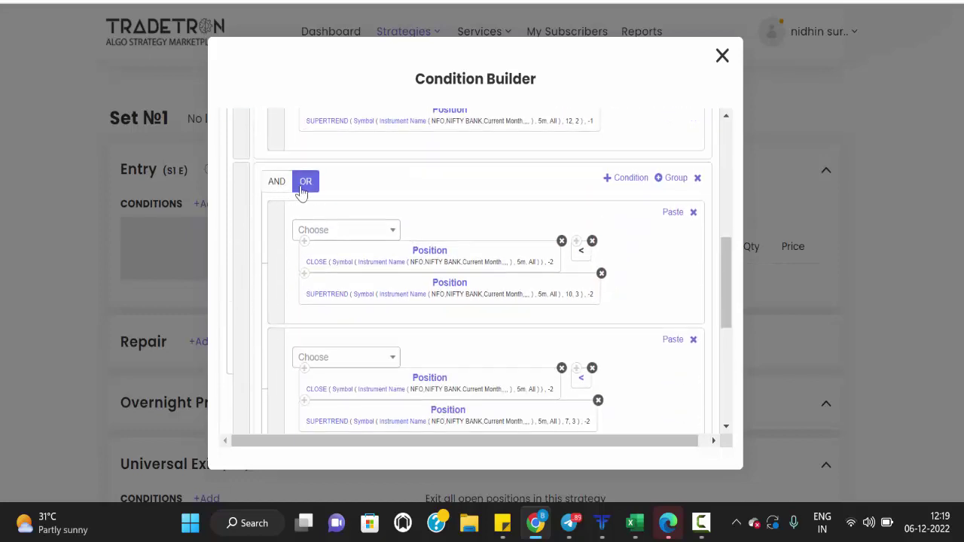
pyautogui.scroll(-2, 437, 233)
pyautogui.scroll(-1, 456, 257)
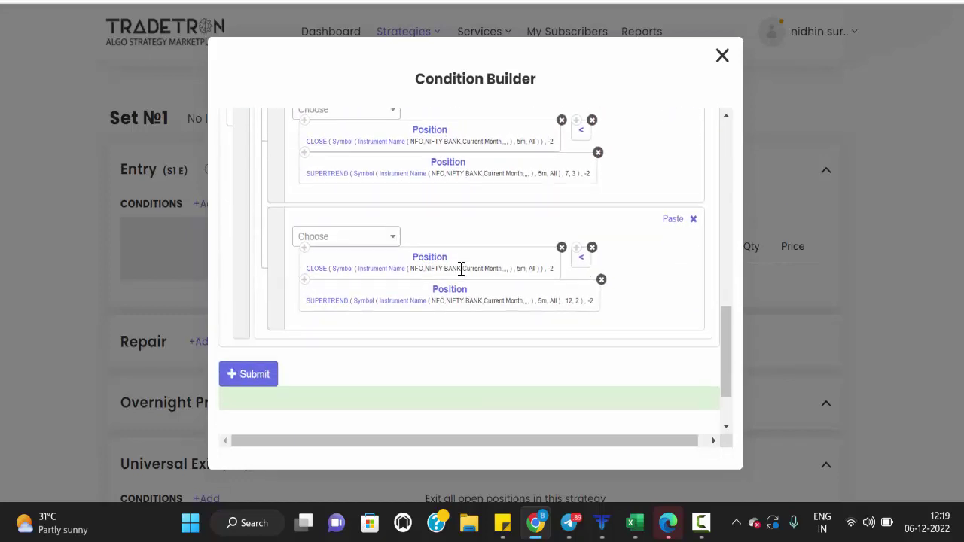
pyautogui.scroll(4, 460, 272)
pyautogui.scroll(-5, 462, 275)
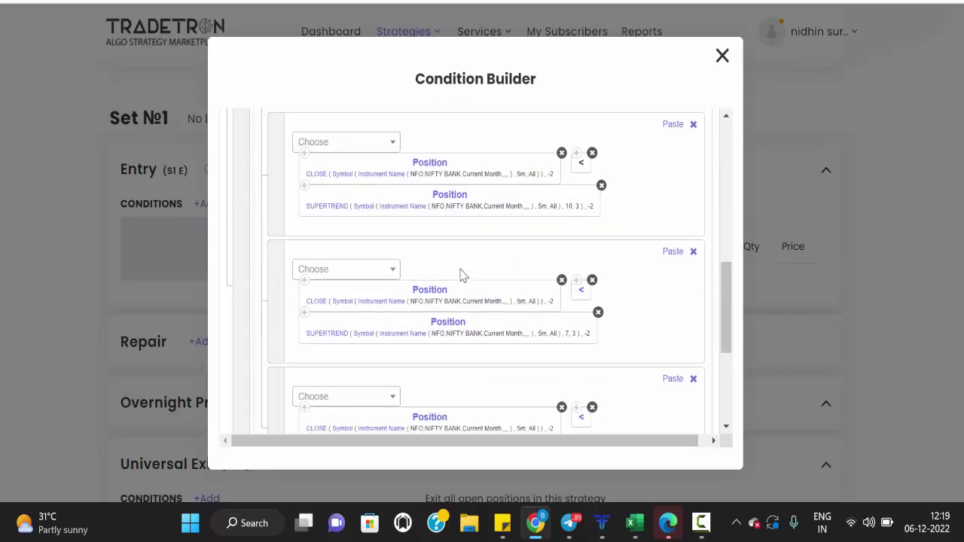
pyautogui.scroll(6, 273, 364)
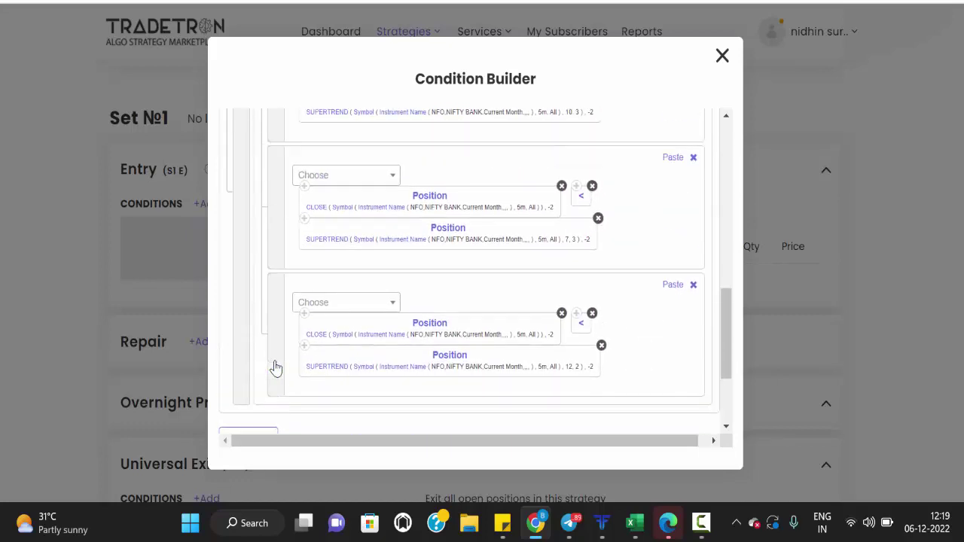
pyautogui.scroll(-3, 275, 360)
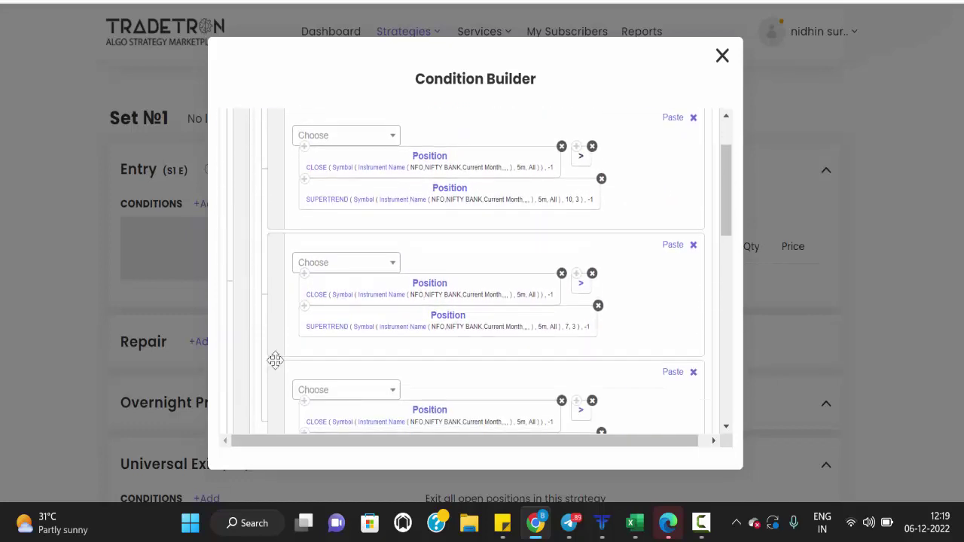
pyautogui.scroll(3, 275, 361)
pyautogui.scroll(-5, 275, 361)
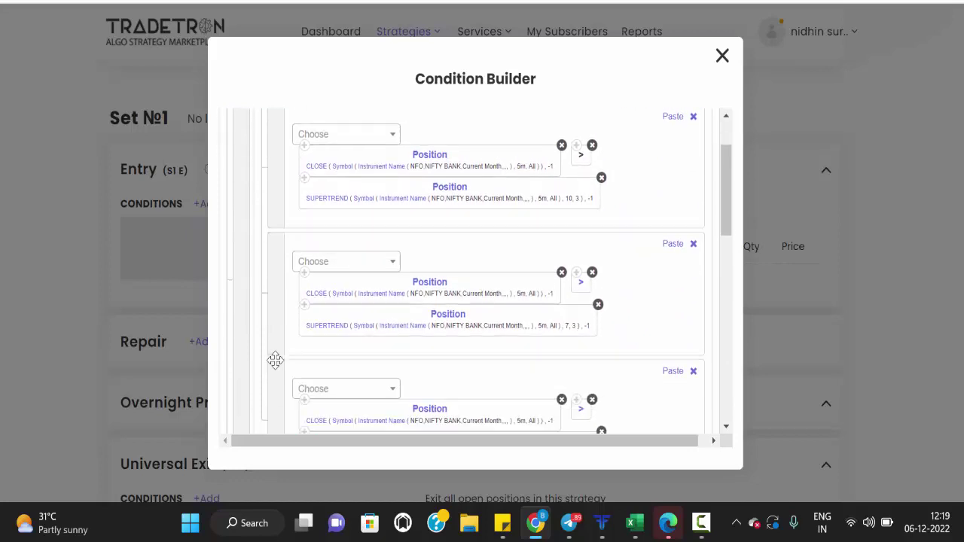
pyautogui.scroll(-5, 275, 360)
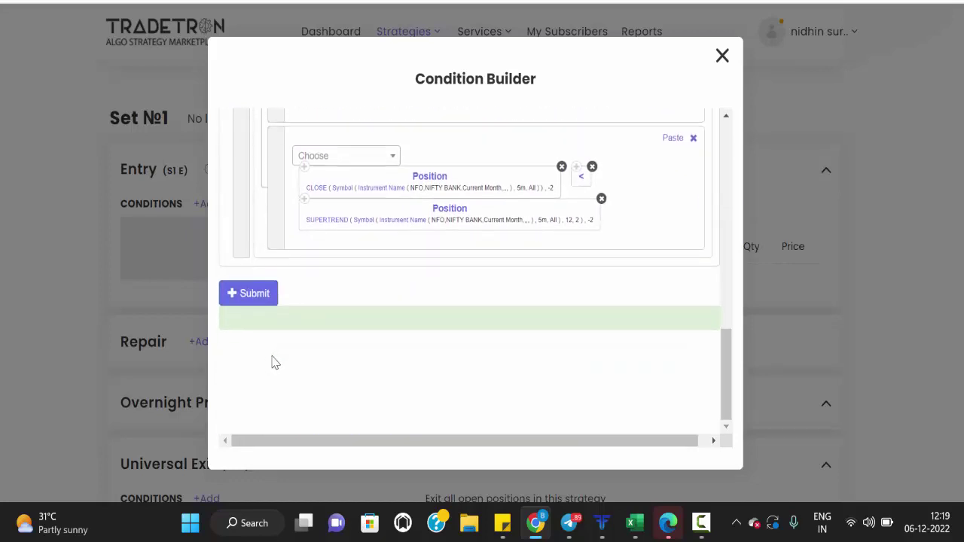
# Submit the completed entry condition for Set 1 and close the Condition Builder.
pyautogui.click(256, 295)
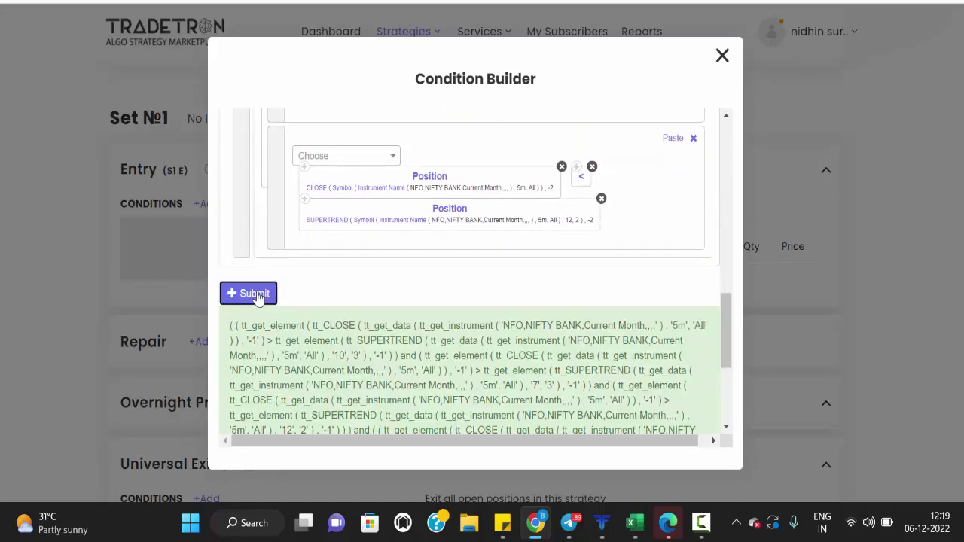
pyautogui.click(722, 59)
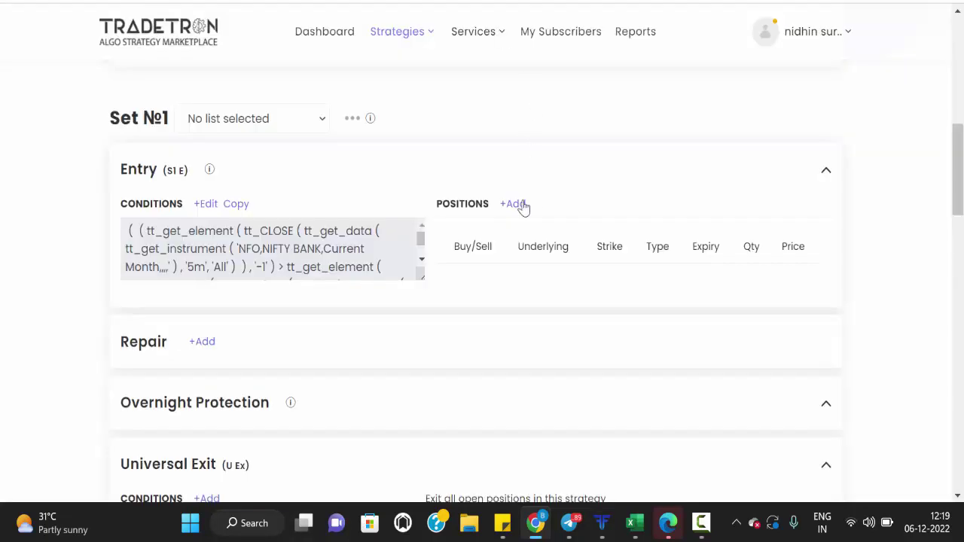
# Start a new buy position for Set 1's entry with NFO as the exchange.
pyautogui.click(516, 205)
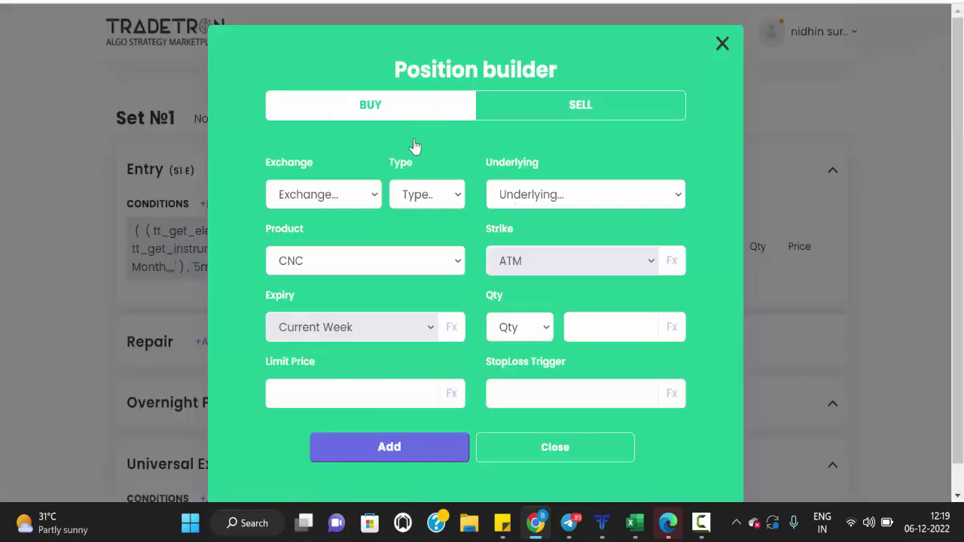
pyautogui.click(347, 195)
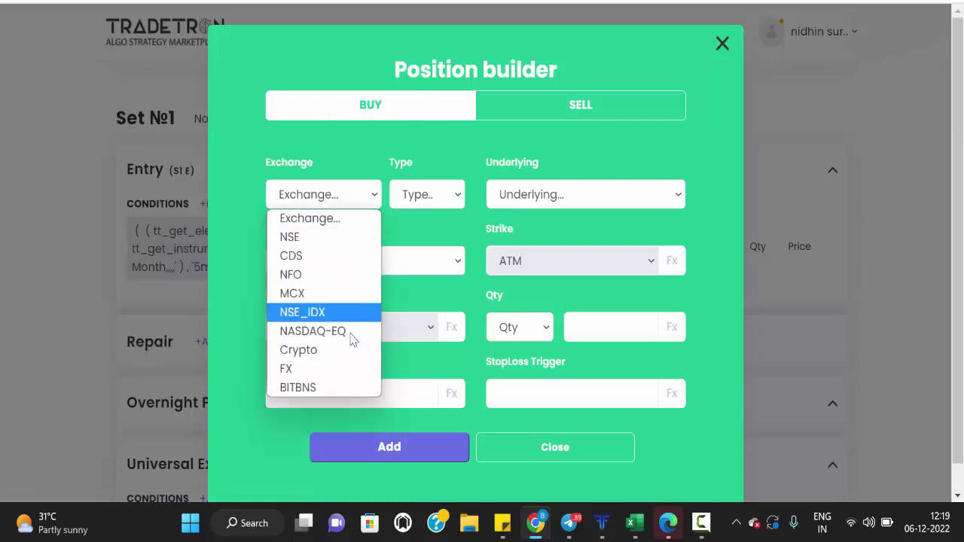
pyautogui.click(318, 275)
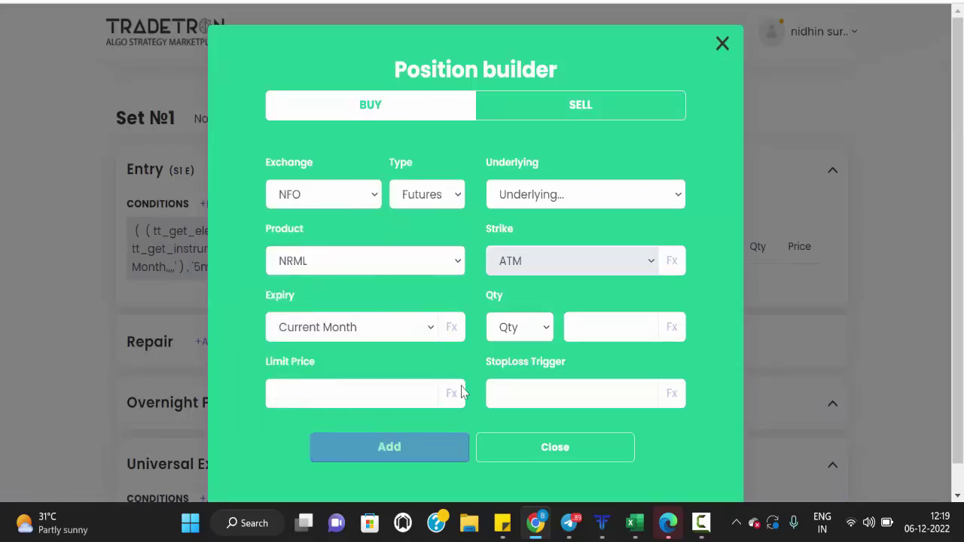
pyautogui.click(700, 523)
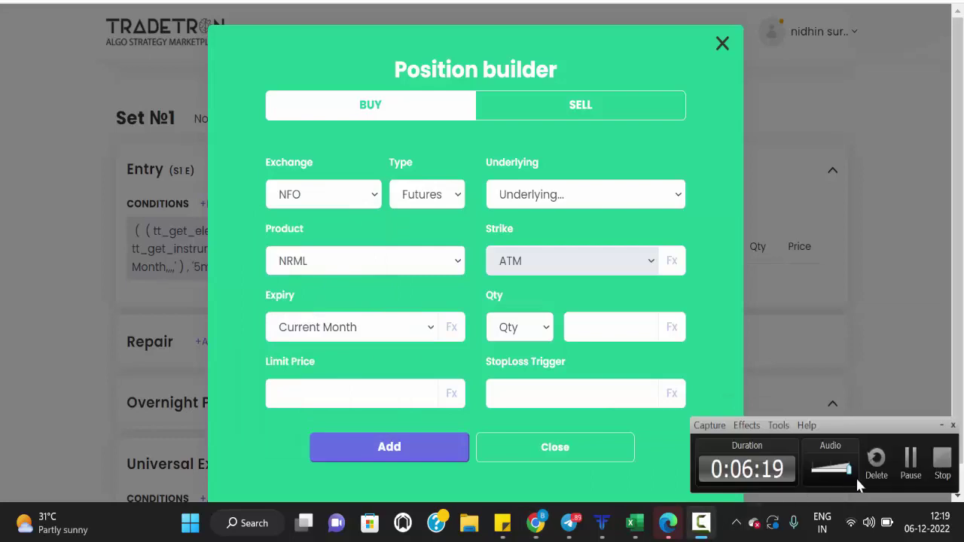
pyautogui.click(727, 424)
# Set the position's type to Call and its underlying to NIFTY BANK.
pyautogui.click(424, 195)
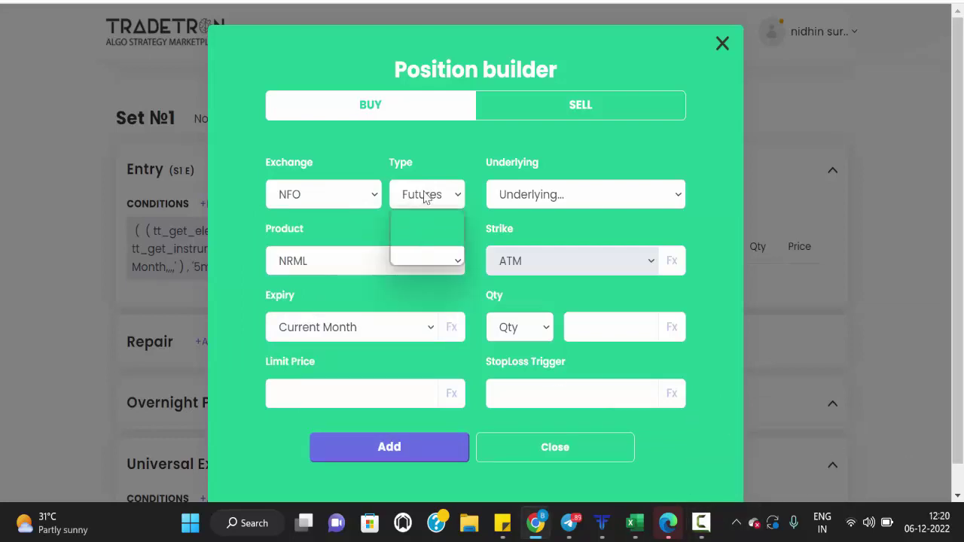
pyautogui.click(436, 253)
pyautogui.click(539, 197)
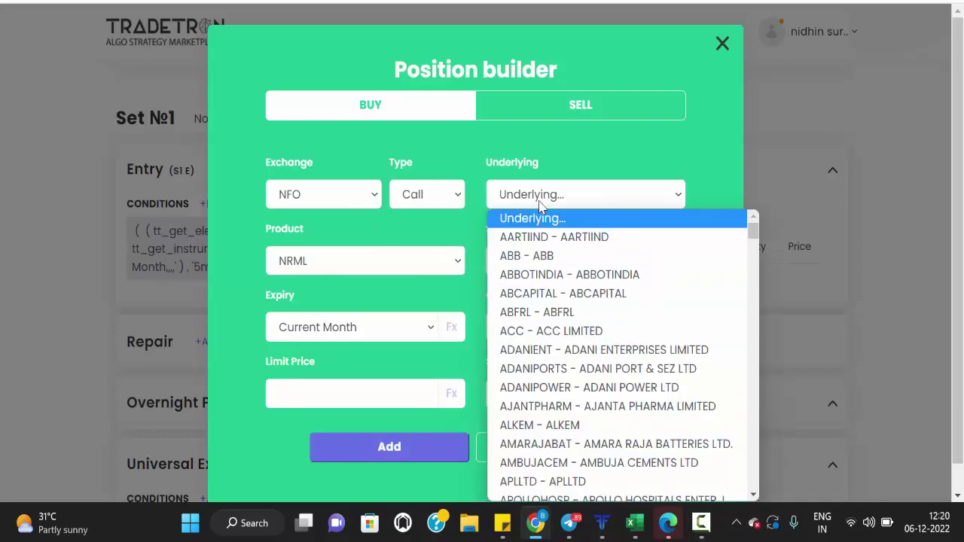
pyautogui.write('nifty')
pyautogui.press('Down')
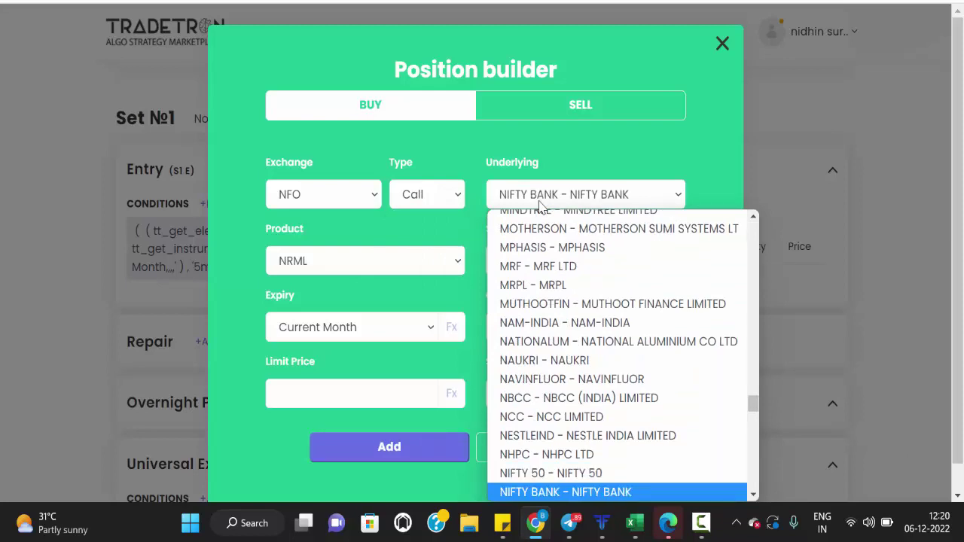
pyautogui.press('Return')
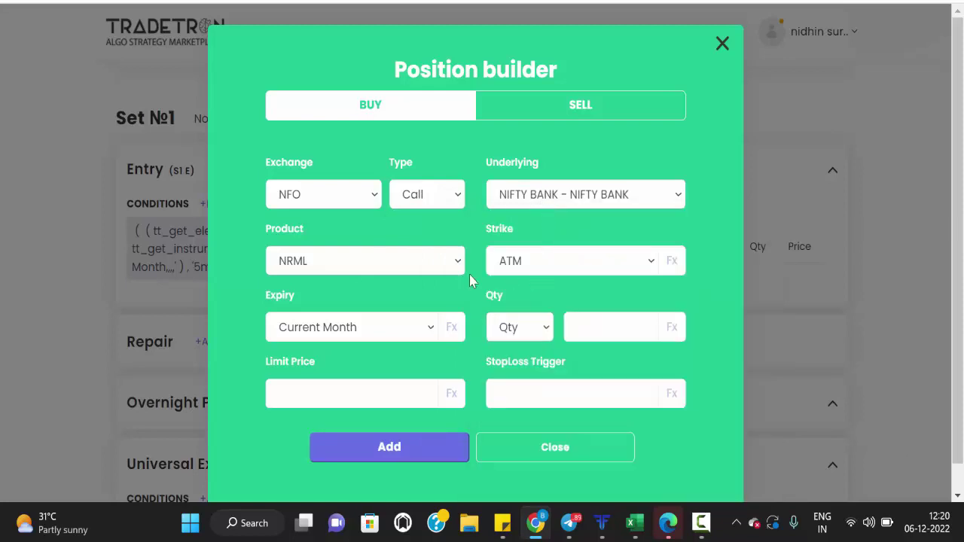
# Set the position's expiry to Current Week and its quantity to 1 lot, and add it to the entry.
pyautogui.click(400, 332)
pyautogui.click(351, 80)
pyautogui.click(529, 328)
pyautogui.click(529, 389)
pyautogui.click(590, 325)
pyautogui.scroll(-1, 456, 383)
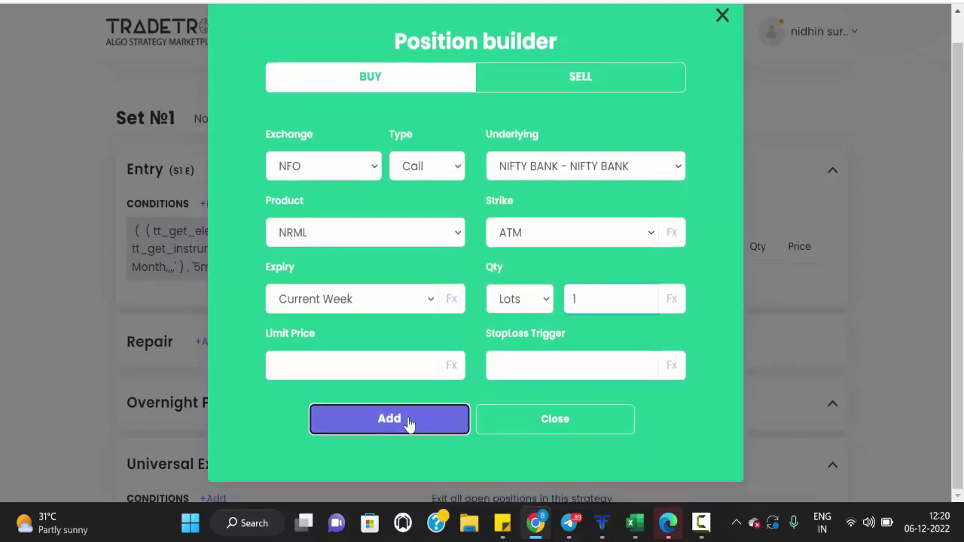
pyautogui.click(409, 421)
pyautogui.click(721, 46)
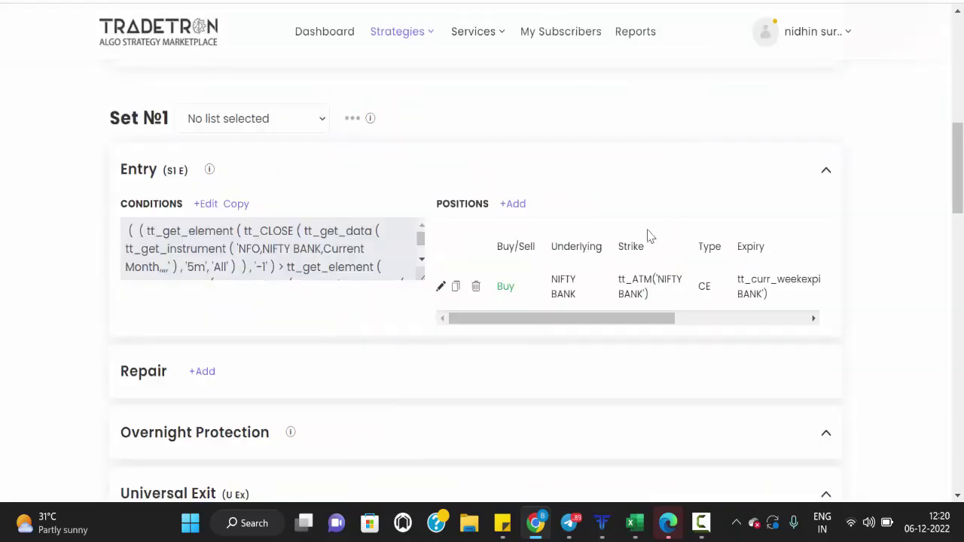
# Add a new set to the strategy and return to Set 1.
pyautogui.scroll(-4, 545, 259)
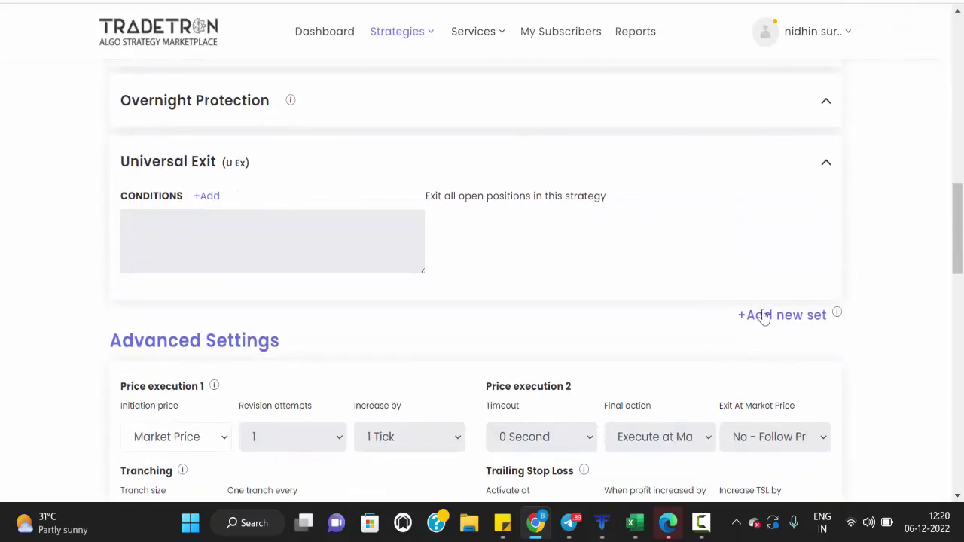
pyautogui.click(779, 322)
pyautogui.scroll(4, 467, 294)
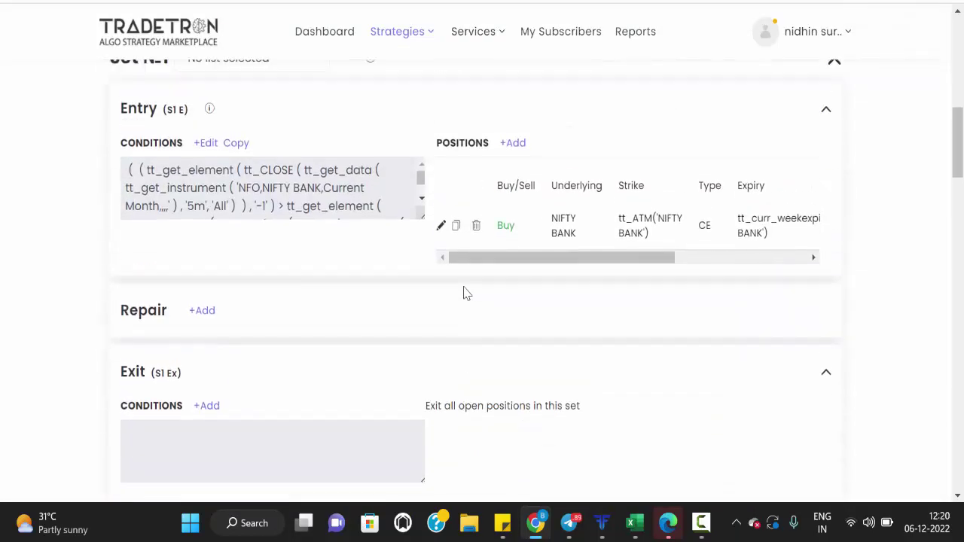